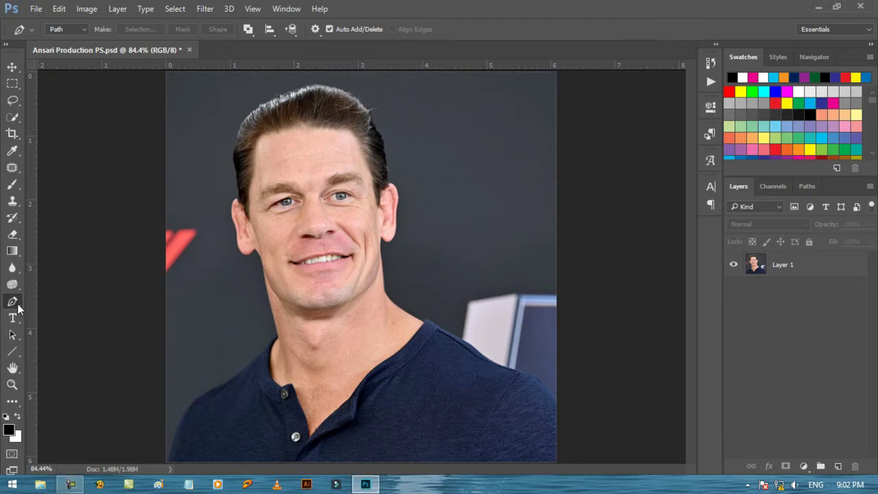
# Drag Layer 1 onto New Layer to create Layer 1 copy, then hide Layer 1.
pyautogui.click(822, 266)
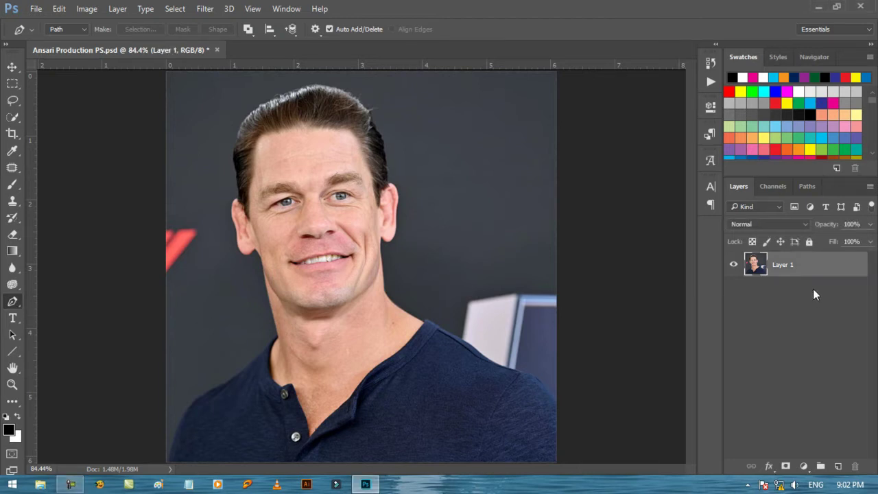
pyautogui.moveTo(817, 270); pyautogui.dragTo(839, 466)
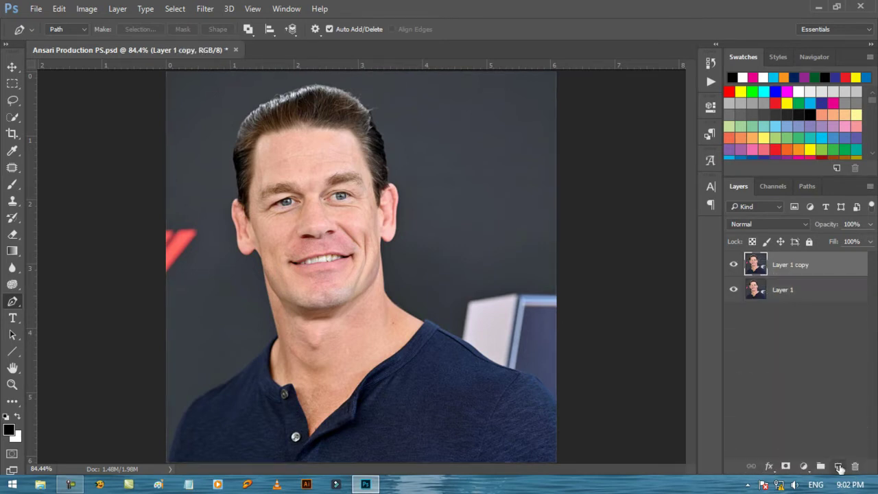
pyautogui.click(733, 291)
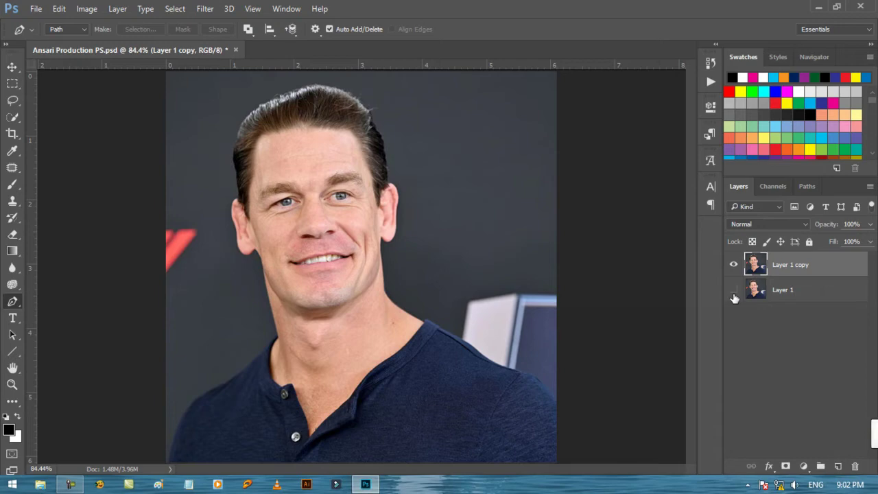
# Zoom in to 300% on the top of the man's head and select the Pen tool in Path mode.
pyautogui.click(12, 385)
pyautogui.click(300, 83)
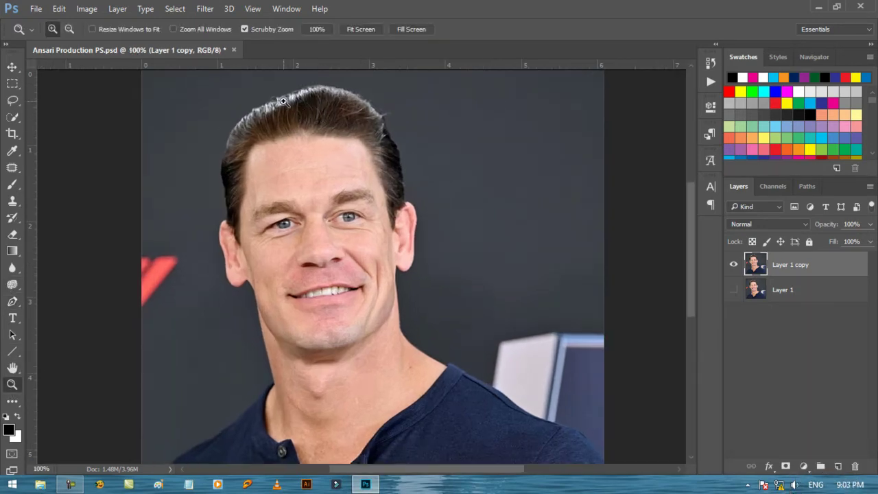
pyautogui.click(304, 124)
pyautogui.scroll(2, 328, 122)
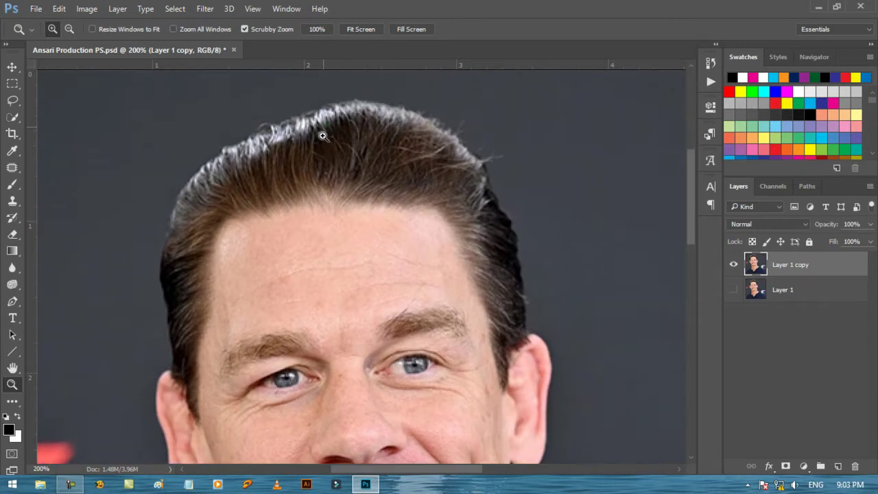
pyautogui.click(12, 302)
pyautogui.scroll(2, 336, 193)
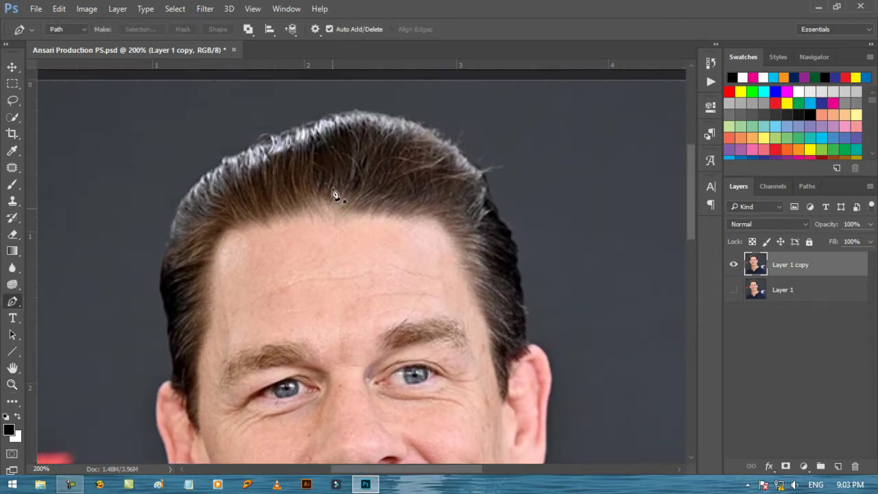
pyautogui.hotkey('ctrl', '+')
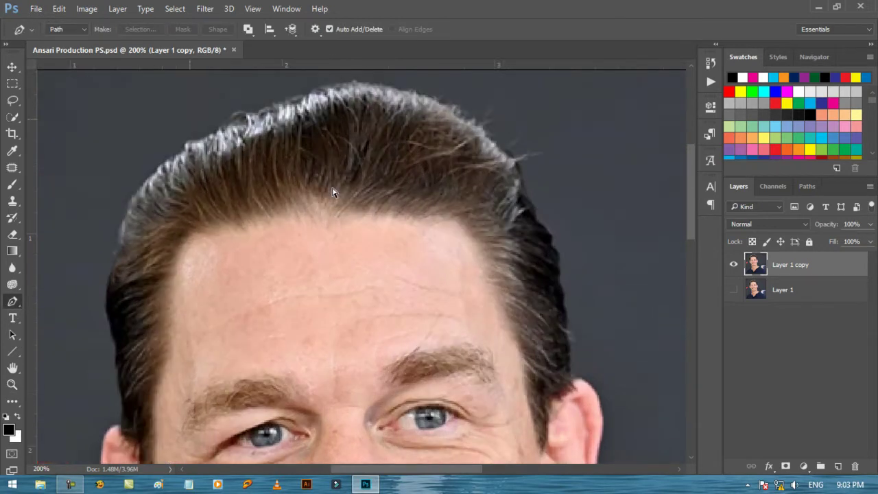
pyautogui.scroll(4, 334, 194)
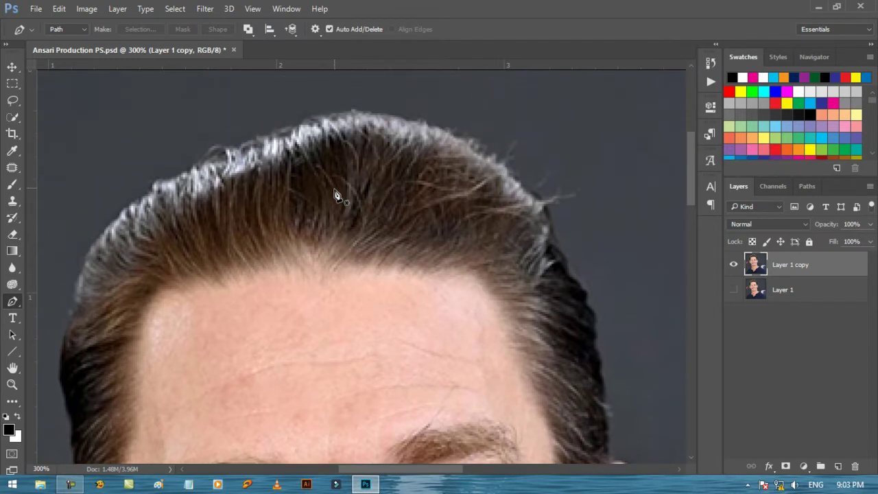
# Place the first anchor on the hairline and curved anchors down the crown and left edge.
pyautogui.click(287, 132)
pyautogui.moveTo(155, 188); pyautogui.dragTo(98, 225)
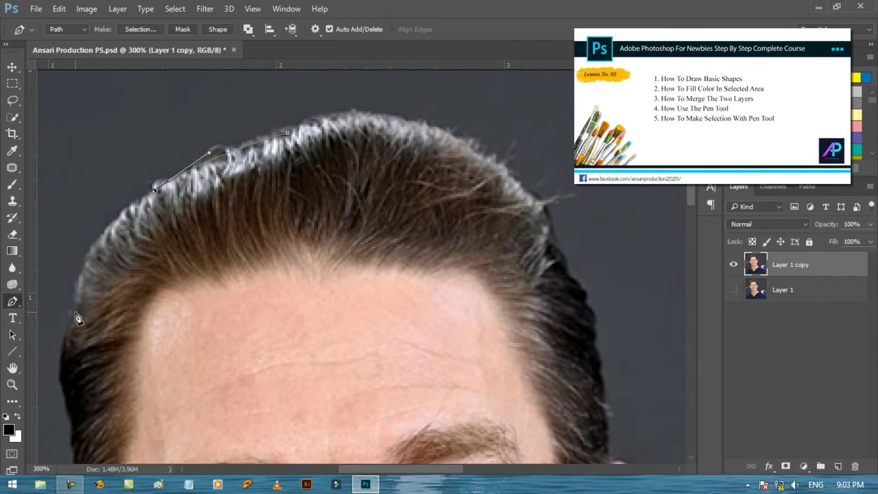
pyautogui.moveTo(75, 312); pyautogui.dragTo(73, 399)
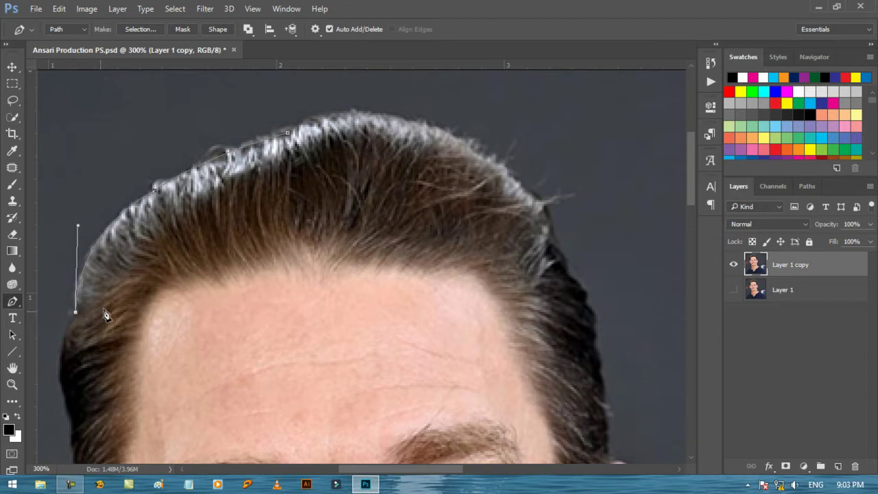
pyautogui.moveTo(446, 474); pyautogui.dragTo(422, 475)
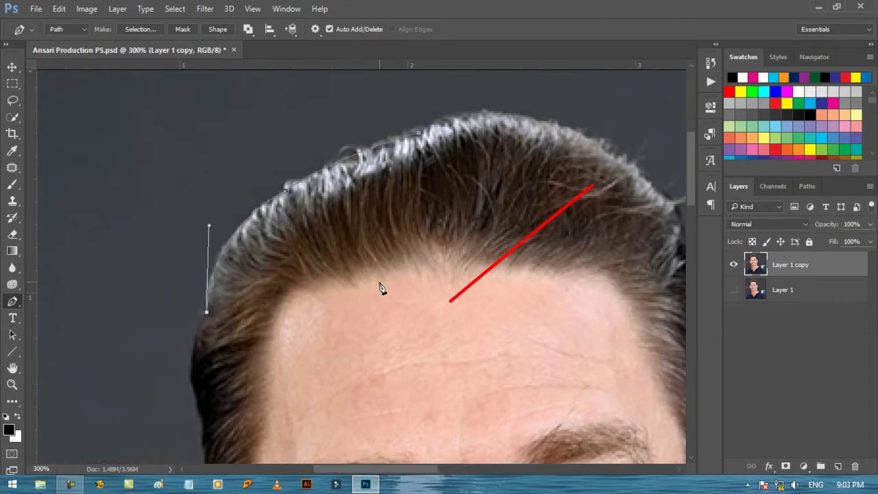
pyautogui.scroll(-3, 378, 290)
pyautogui.scroll(-1, 378, 291)
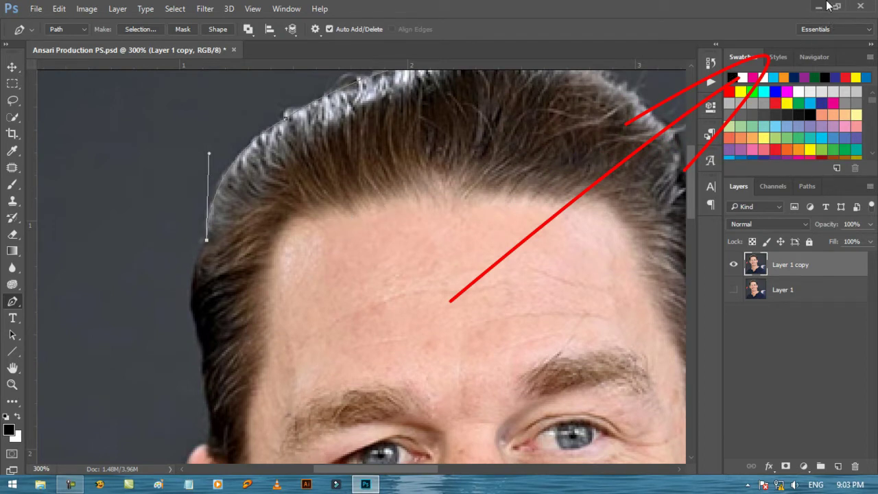
pyautogui.scroll(-1, 271, 275)
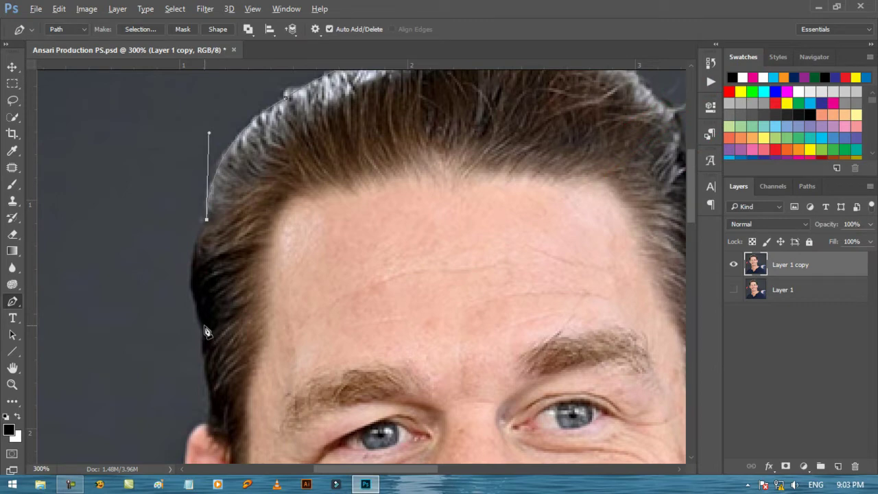
# Extend the path down the hair, around the ear and earlobe, and along the jaw.
pyautogui.moveTo(206, 331); pyautogui.dragTo(203, 405)
pyautogui.scroll(-2, 219, 357)
pyautogui.scroll(-10, 202, 405)
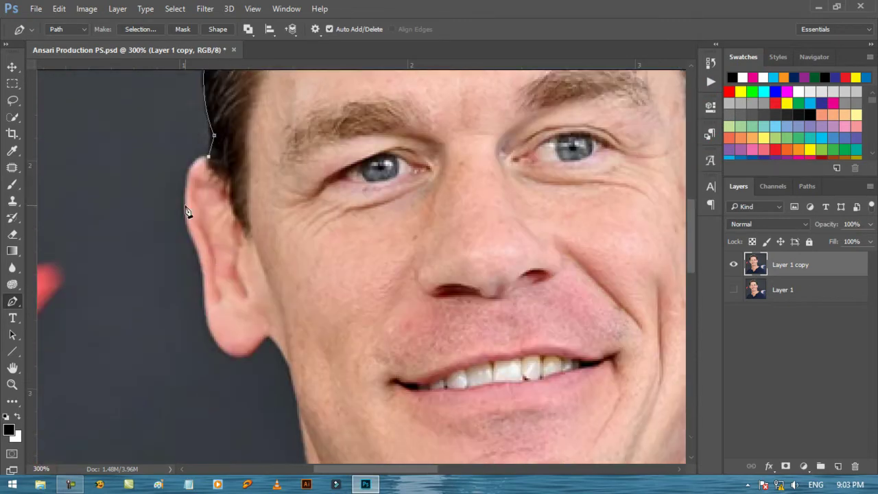
pyautogui.moveTo(186, 206); pyautogui.dragTo(190, 273)
pyautogui.click(197, 248)
pyautogui.click(205, 272)
pyautogui.click(206, 318)
pyautogui.moveTo(207, 367); pyautogui.dragTo(206, 317)
pyautogui.keyDown('alt'); pyautogui.click(233, 357); pyautogui.keyUp('alt')
pyautogui.click(267, 336)
pyautogui.scroll(-2, 274, 323)
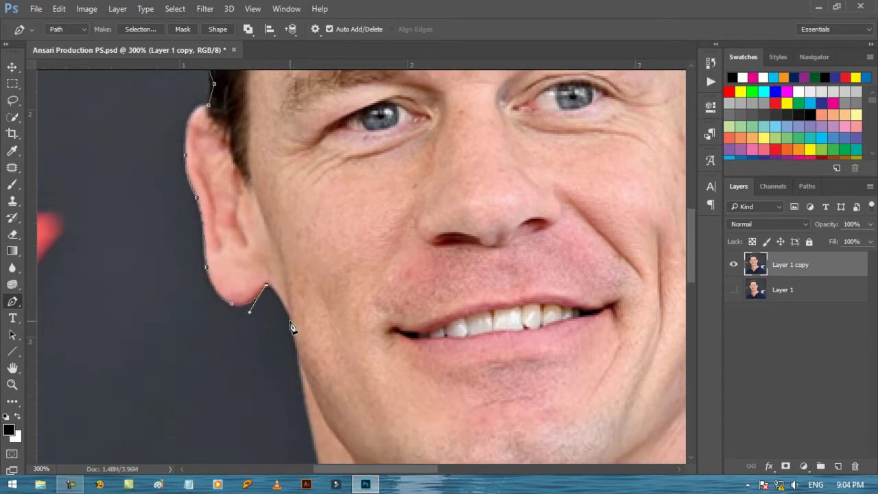
pyautogui.moveTo(280, 276); pyautogui.dragTo(303, 313)
pyautogui.scroll(-2, 295, 302)
pyautogui.scroll(-1, 300, 274)
# Continue the path down the neck and shirt shoulder to the bottom edge.
pyautogui.click(331, 358)
pyautogui.click(349, 435)
pyautogui.scroll(-3, 349, 435)
pyautogui.scroll(-1, 321, 291)
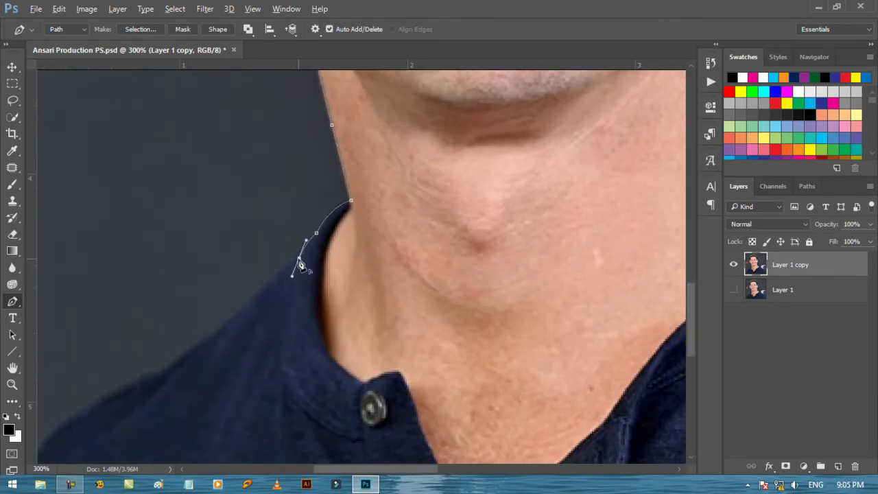
pyautogui.click(233, 312)
pyautogui.scroll(-1, 233, 312)
pyautogui.click(163, 316)
pyautogui.scroll(-3, 370, 274)
pyautogui.hscroll(-5, 370, 273)
pyautogui.moveTo(298, 226); pyautogui.dragTo(261, 263)
pyautogui.click(227, 366)
pyautogui.scroll(-1, 227, 367)
pyautogui.click(214, 403)
pyautogui.hscroll(15, 643, 353)
pyautogui.scroll(4, 643, 353)
# Trace curved anchors along the other shoulder up to where it meets the neck.
pyautogui.click(423, 328)
pyautogui.moveTo(350, 240); pyautogui.dragTo(300, 196)
pyautogui.moveTo(307, 231); pyautogui.dragTo(284, 236)
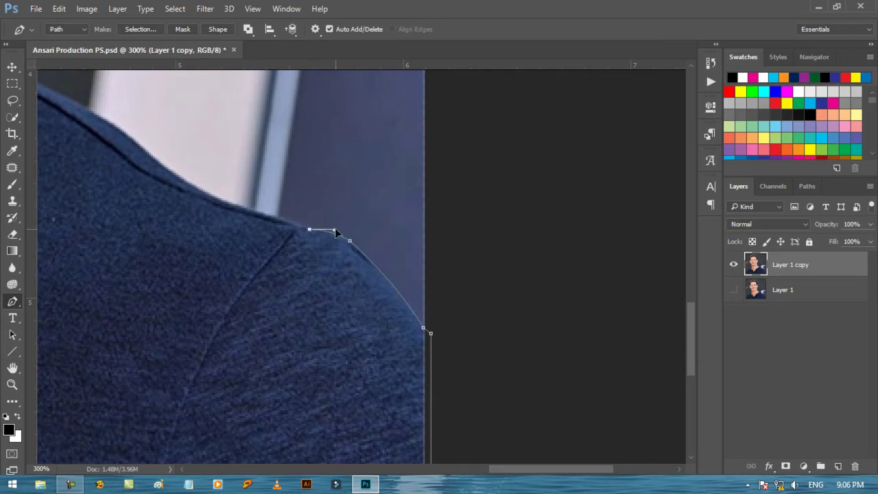
pyautogui.click(287, 222)
pyautogui.moveTo(221, 200); pyautogui.dragTo(230, 203)
pyautogui.moveTo(520, 470); pyautogui.dragTo(474, 472)
pyautogui.scroll(2, 474, 472)
pyautogui.click(379, 221)
pyautogui.click(262, 154)
pyautogui.moveTo(219, 124); pyautogui.dragTo(192, 133)
pyautogui.scroll(5, 170, 180)
pyautogui.hscroll(-4, 170, 180)
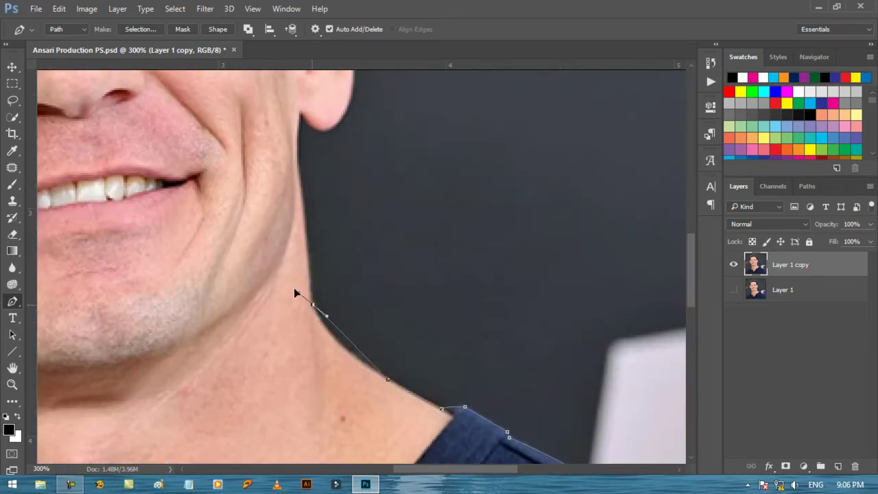
# Run the path up the neck, around the back of the ear and hair, closing at the start point.
pyautogui.click(333, 357)
pyautogui.scroll(1, 349, 304)
pyautogui.moveTo(301, 163); pyautogui.dragTo(309, 134)
pyautogui.moveTo(334, 178); pyautogui.dragTo(355, 167)
pyautogui.scroll(2, 356, 216)
pyautogui.click(353, 212)
pyautogui.scroll(3, 391, 206)
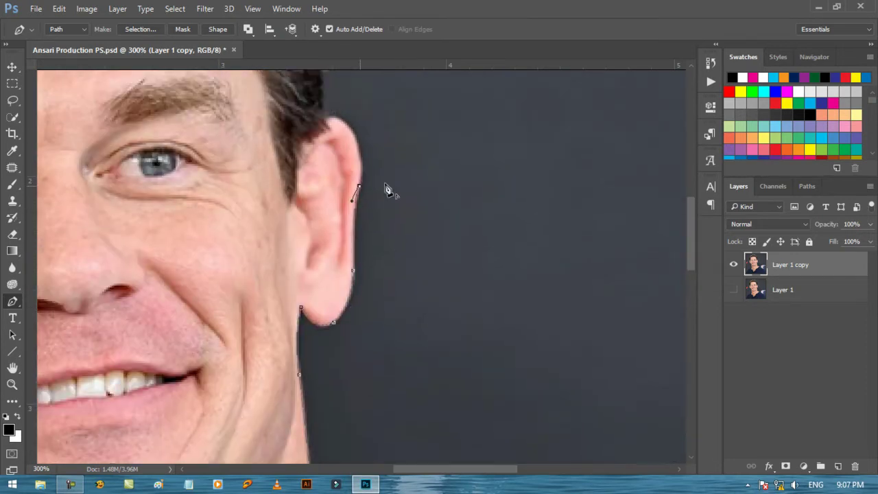
pyautogui.click(359, 226)
pyautogui.click(325, 164)
pyautogui.scroll(5, 533, 212)
pyautogui.click(314, 257)
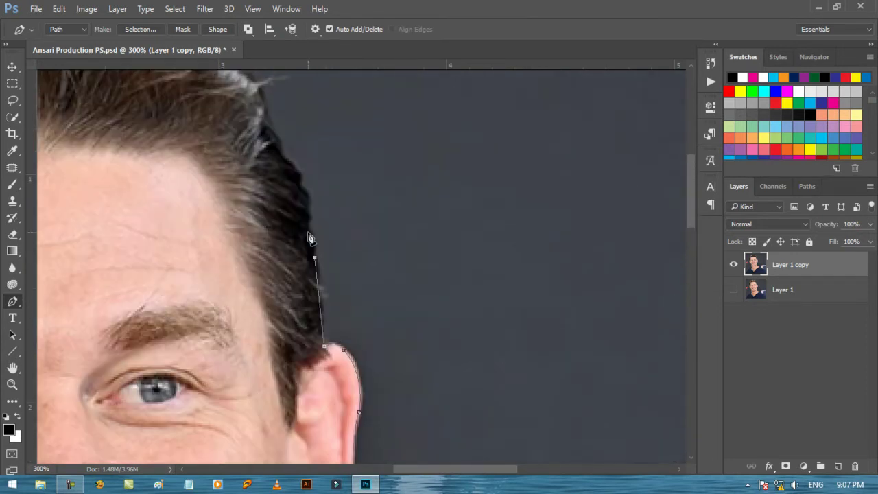
pyautogui.click(309, 228)
pyautogui.scroll(1, 309, 229)
pyautogui.moveTo(299, 240); pyautogui.dragTo(283, 228)
pyautogui.click(282, 212)
pyautogui.click(266, 175)
pyautogui.scroll(1, 357, 197)
pyautogui.click(241, 177)
pyautogui.hscroll(-2, 206, 166)
pyautogui.click(90, 117)
pyautogui.moveTo(174, 98); pyautogui.dragTo(80, 88)
pyautogui.click(100, 110)
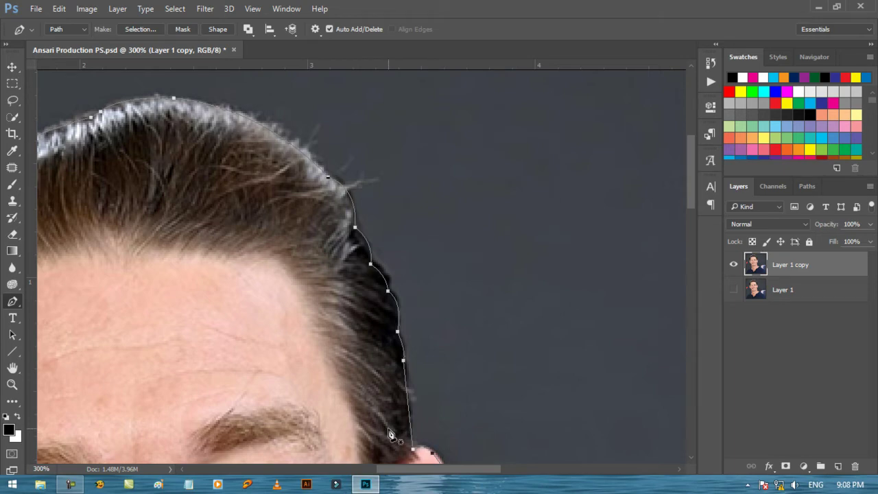
# Make a 0.5-pixel feathered selection from the path and copy the figure to Layer 2 with Ctrl+J.
pyautogui.hotkey('ctrl', '0')
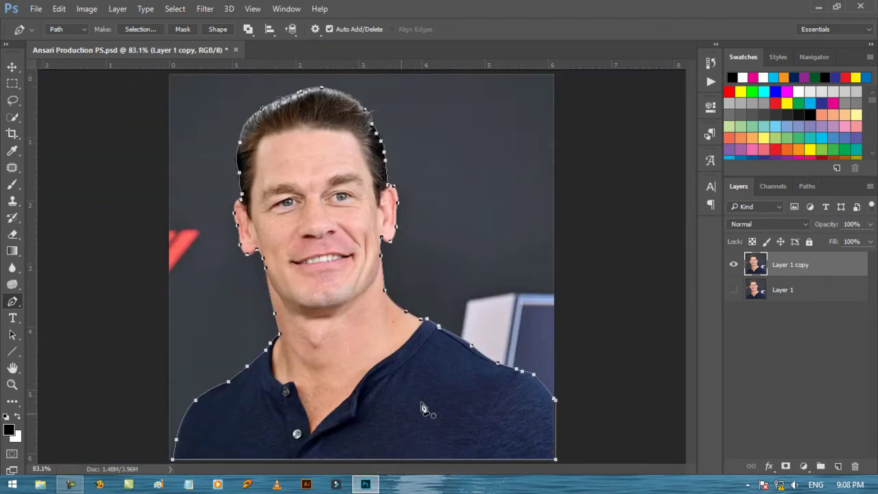
pyautogui.rightClick(349, 276)
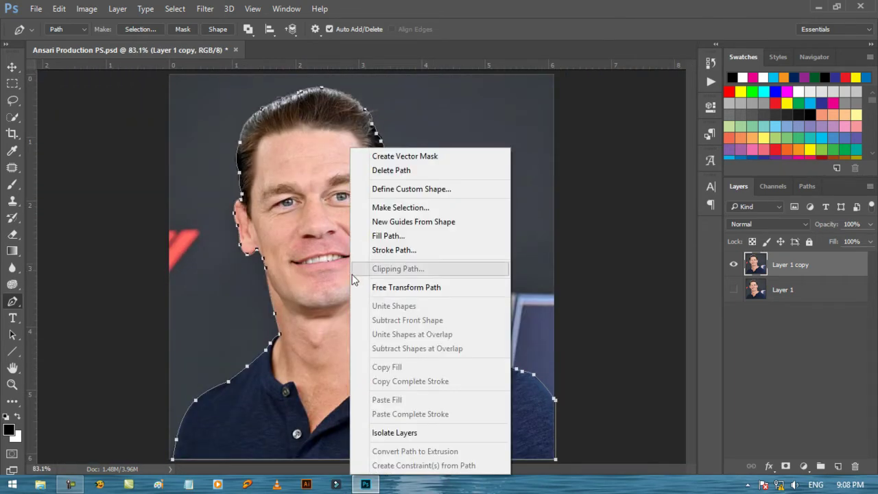
pyautogui.click(389, 208)
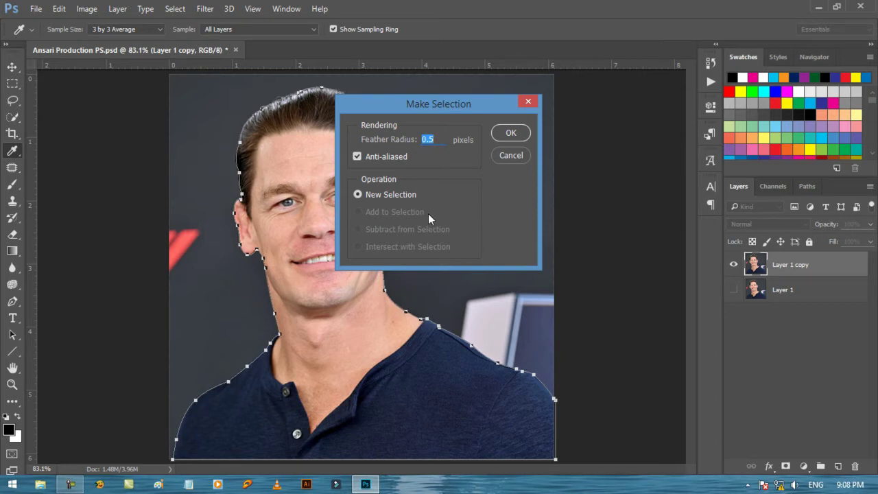
pyautogui.click(508, 135)
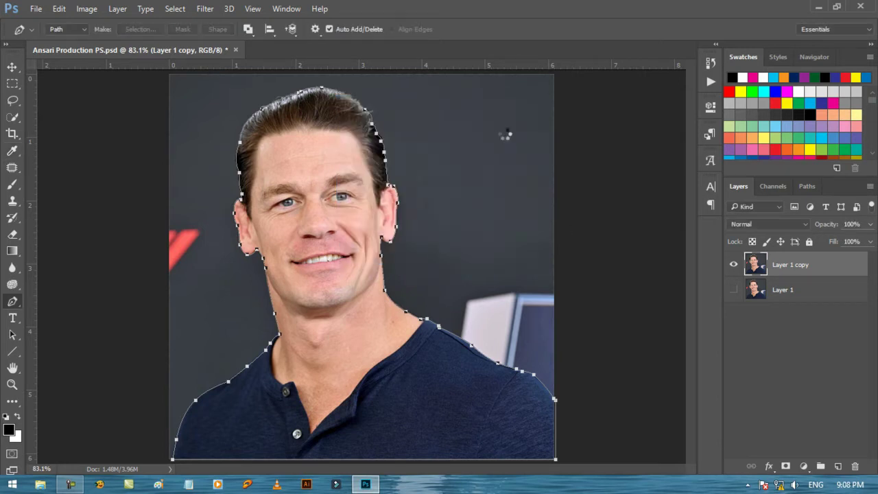
pyautogui.press('ctrl')
pyautogui.hotkey('ctrl', 'j')
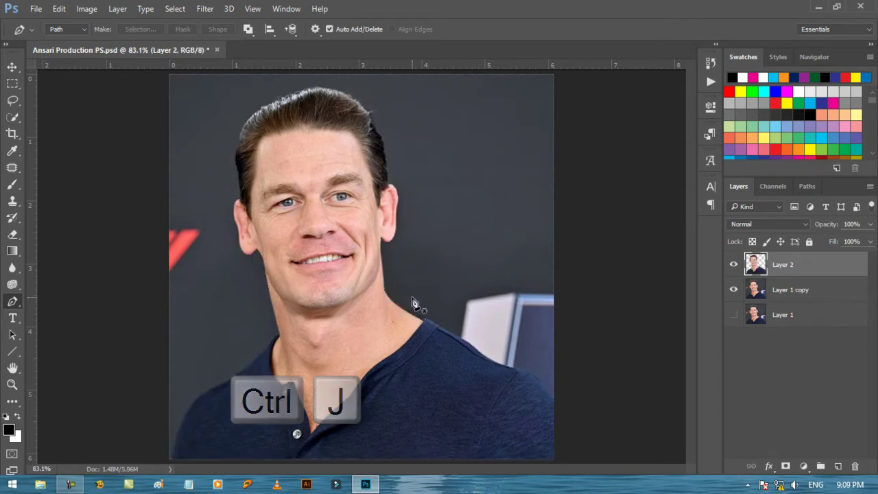
# Hide Layer 1 copy and drag it to the trash to reveal the cut-out.
pyautogui.click(734, 290)
pyautogui.click(733, 313)
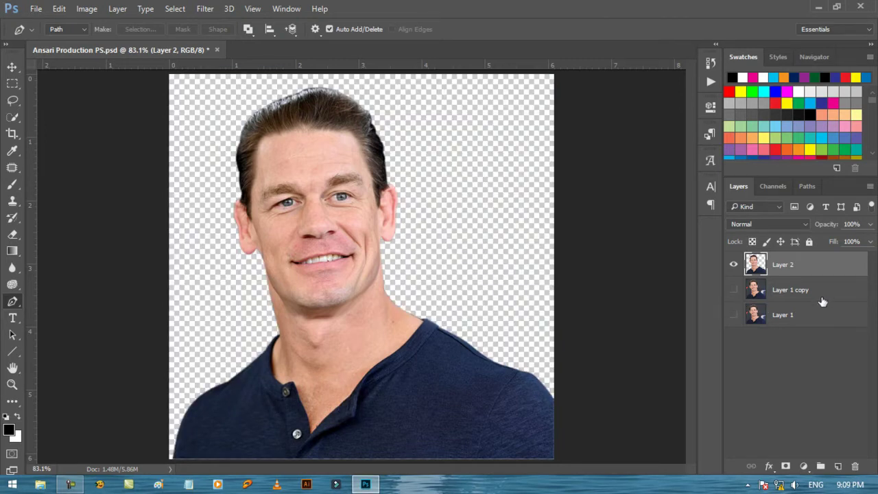
pyautogui.click(820, 297)
pyautogui.press('v')
pyautogui.moveTo(817, 296); pyautogui.dragTo(855, 468)
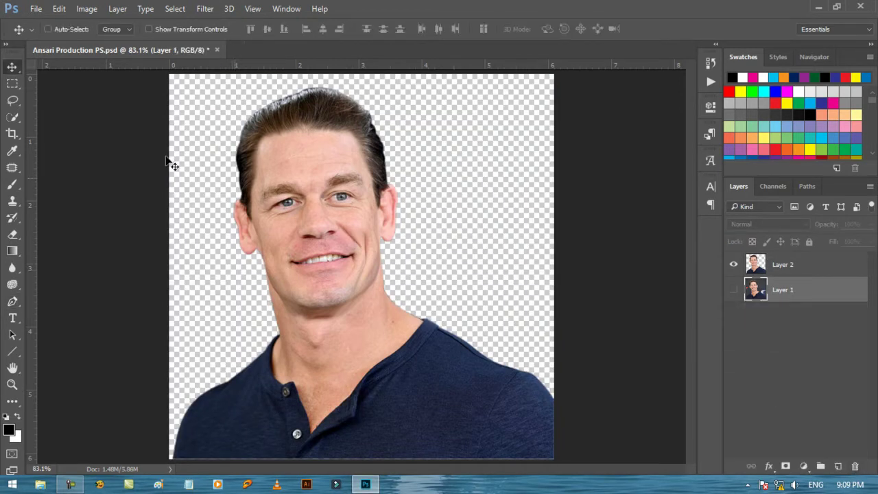
# Save the document via File > Save and duplicate Layer 2 as Layer 2 copy.
pyautogui.click(35, 9)
pyautogui.click(57, 140)
pyautogui.hotkey('alt', ']')
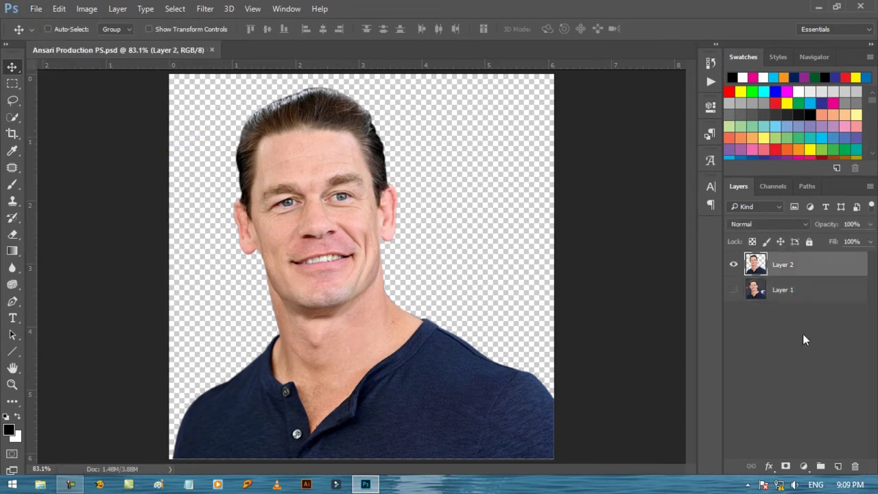
pyautogui.moveTo(830, 274); pyautogui.dragTo(839, 466)
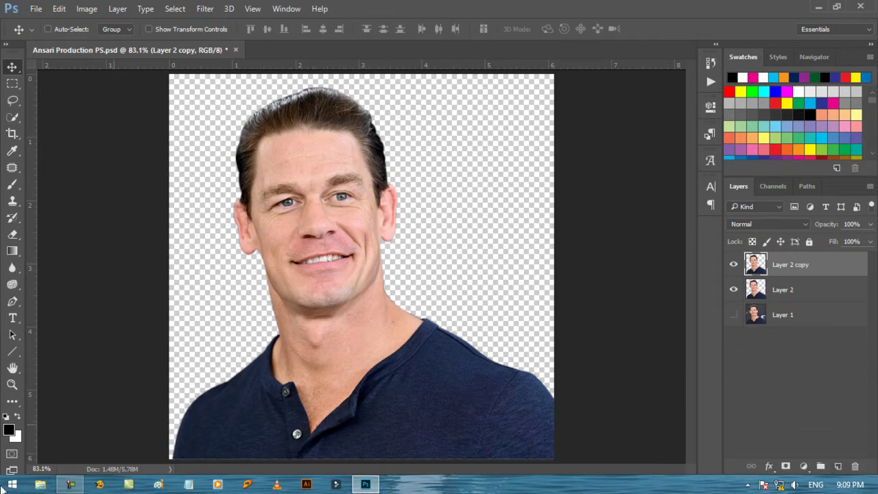
pyautogui.click(12, 385)
# Zoom the face to 100% and open Filter > Other > High Pass on Layer 2 copy.
pyautogui.click(300, 219)
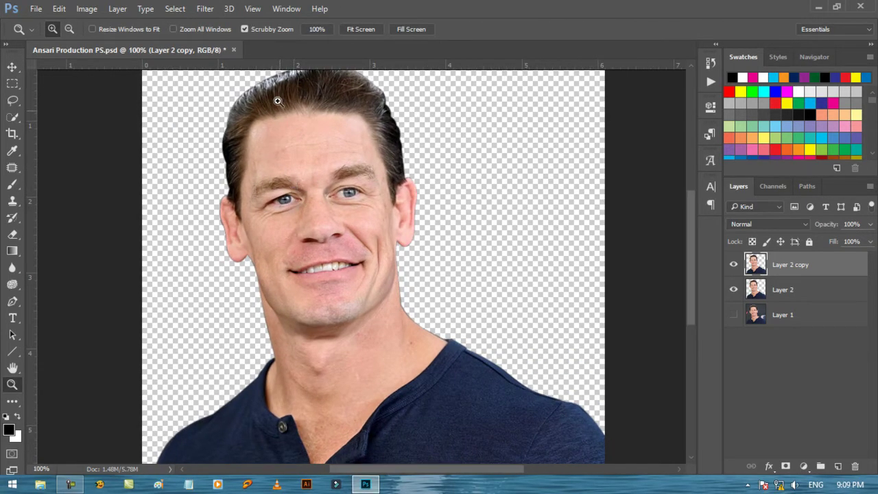
pyautogui.click(206, 11)
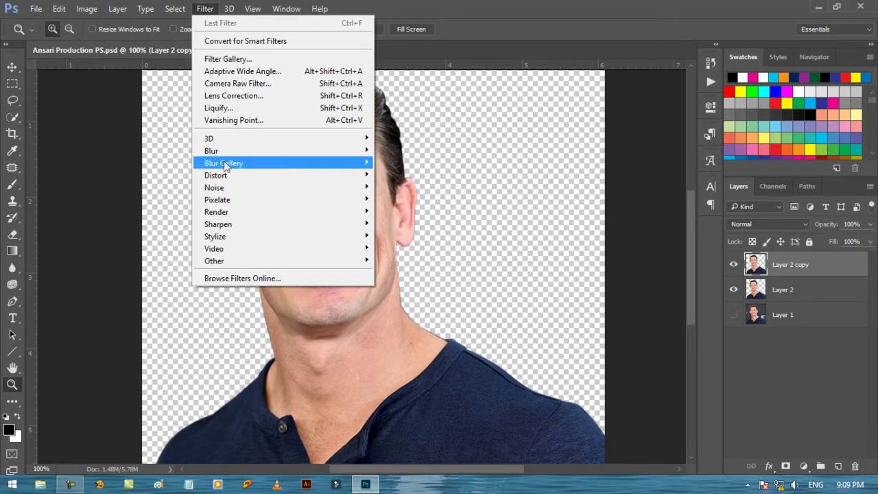
pyautogui.moveTo(229, 263)
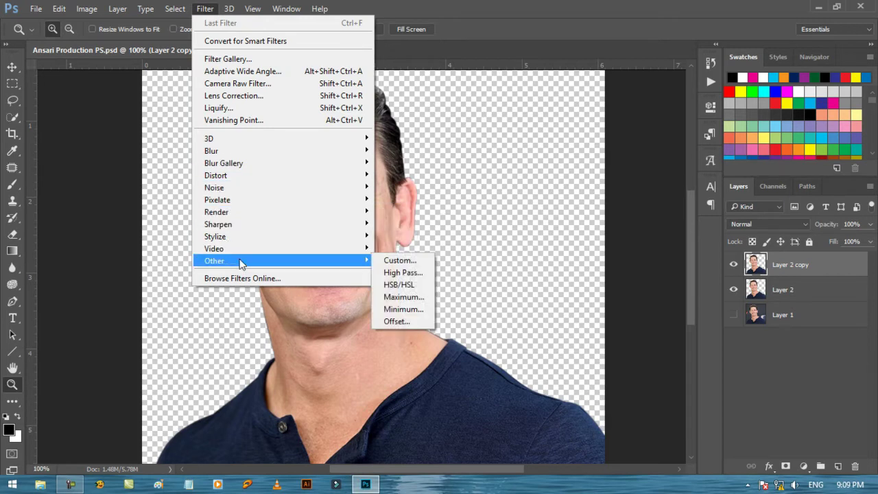
pyautogui.click(416, 273)
pyautogui.moveTo(393, 152); pyautogui.dragTo(398, 227)
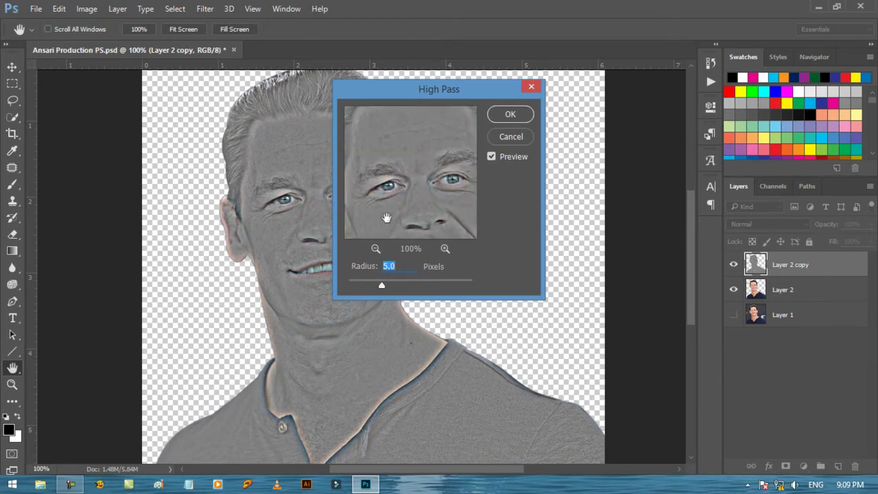
pyautogui.moveTo(388, 190); pyautogui.dragTo(402, 130)
pyautogui.moveTo(424, 88); pyautogui.dragTo(510, 84)
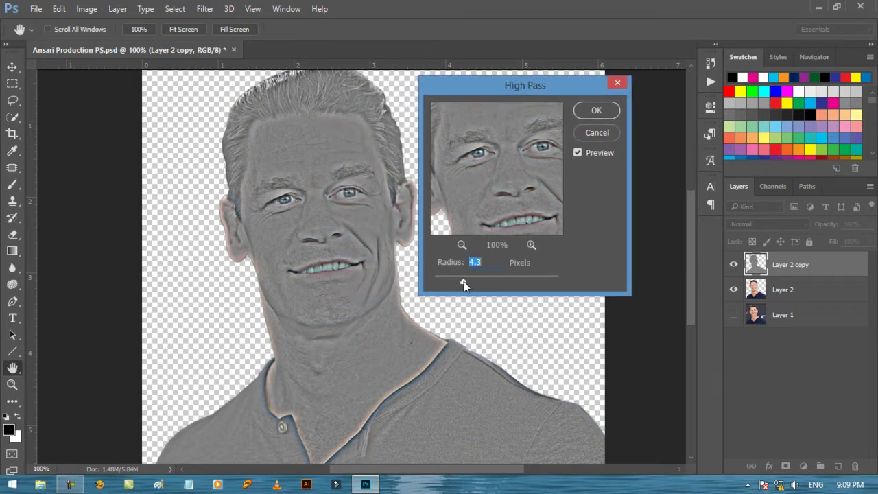
# Adjust the High Pass radius and settle on 2.0 pixels.
pyautogui.moveTo(467, 282); pyautogui.dragTo(445, 281)
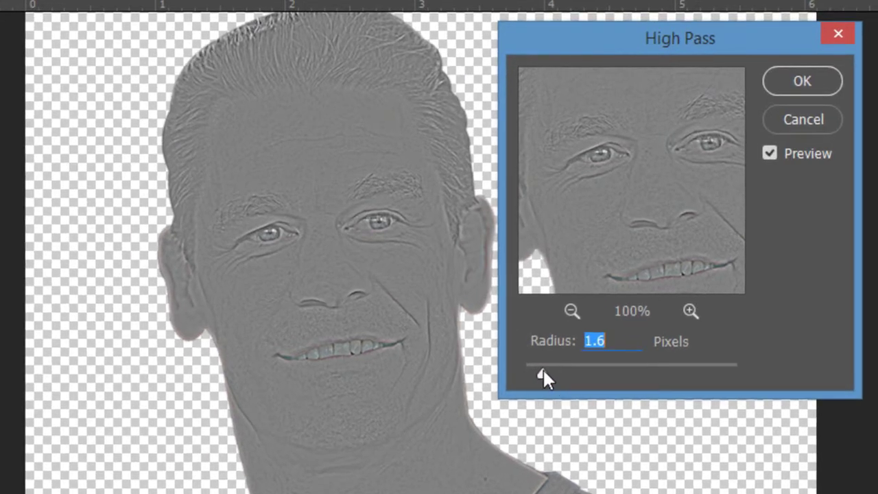
pyautogui.moveTo(544, 372); pyautogui.dragTo(536, 370)
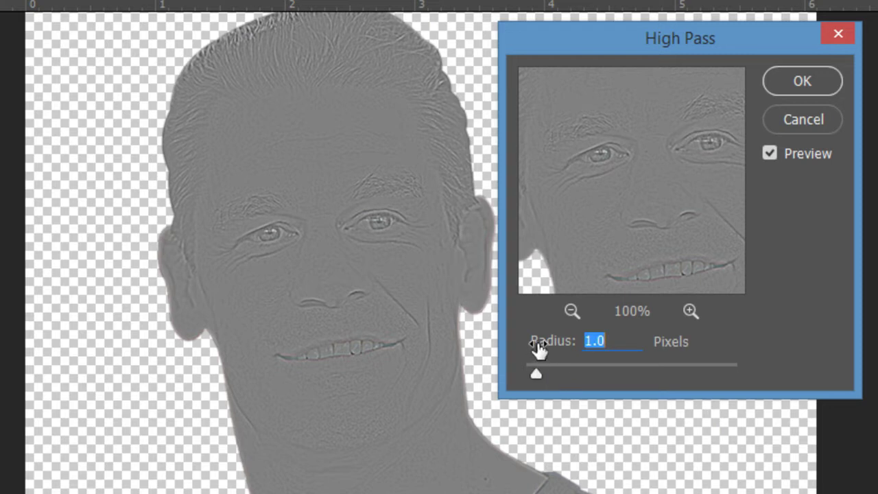
pyautogui.moveTo(538, 350); pyautogui.dragTo(540, 350)
pyautogui.press('Up')
pyautogui.press('Up')
pyautogui.press('Up')
pyautogui.press('Up')
pyautogui.press('Up')
pyautogui.press('Up')
pyautogui.press('Up')
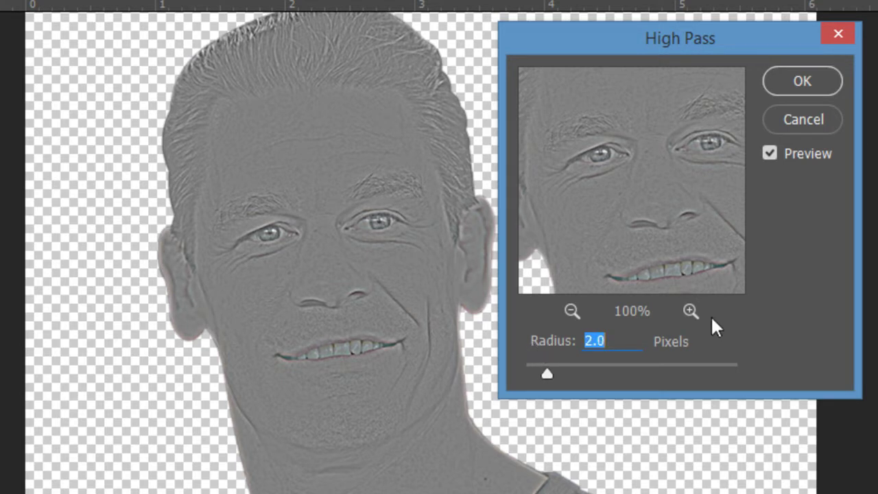
# Magnify the High Pass preview to 200% and inspect the eye, nose, mouth and cheek.
pyautogui.click(691, 311)
pyautogui.moveTo(571, 153); pyautogui.dragTo(641, 271)
pyautogui.moveTo(636, 237)
pyautogui.mouseDown()
pyautogui.moveTo(695, 197)
pyautogui.moveTo(624, 227)
pyautogui.mouseUp()
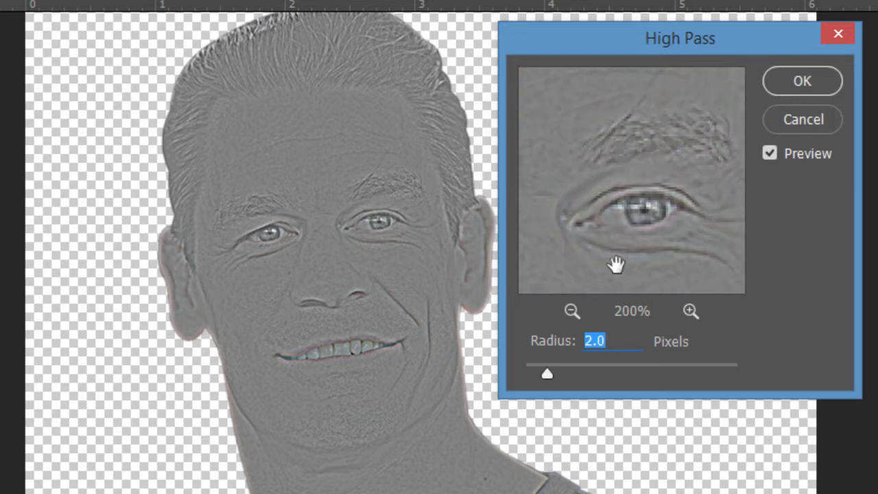
pyautogui.moveTo(615, 256); pyautogui.dragTo(716, 162)
pyautogui.moveTo(652, 251); pyautogui.dragTo(664, 175)
pyautogui.moveTo(647, 241); pyautogui.dragTo(691, 222)
pyautogui.moveTo(608, 247); pyautogui.dragTo(653, 254)
pyautogui.moveTo(658, 198); pyautogui.dragTo(590, 304)
pyautogui.moveTo(664, 220); pyautogui.dragTo(615, 249)
pyautogui.moveTo(623, 192); pyautogui.dragTo(610, 264)
# Toggle the filter preview off and on, then apply the 2.0-pixel High Pass.
pyautogui.click(768, 151)
pyautogui.click(769, 151)
pyautogui.click(804, 89)
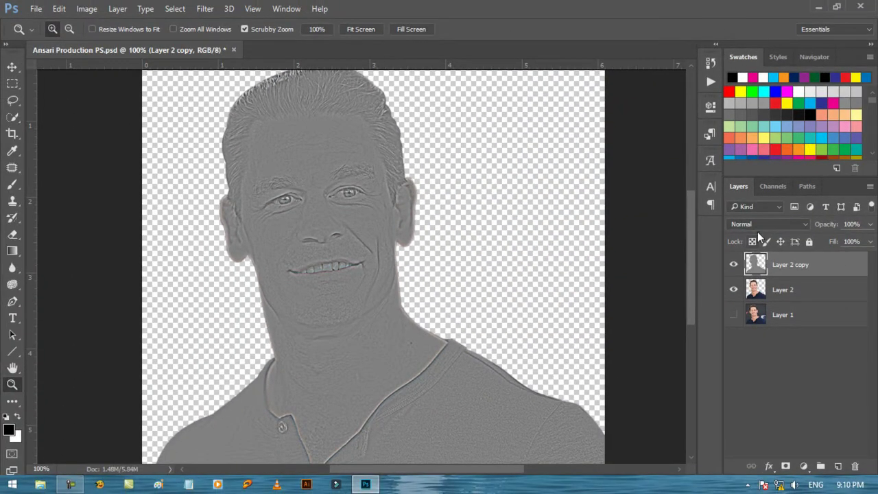
# Set Layer 2 copy's blend mode to Vivid Light and toggle its visibility to compare.
pyautogui.click(758, 225)
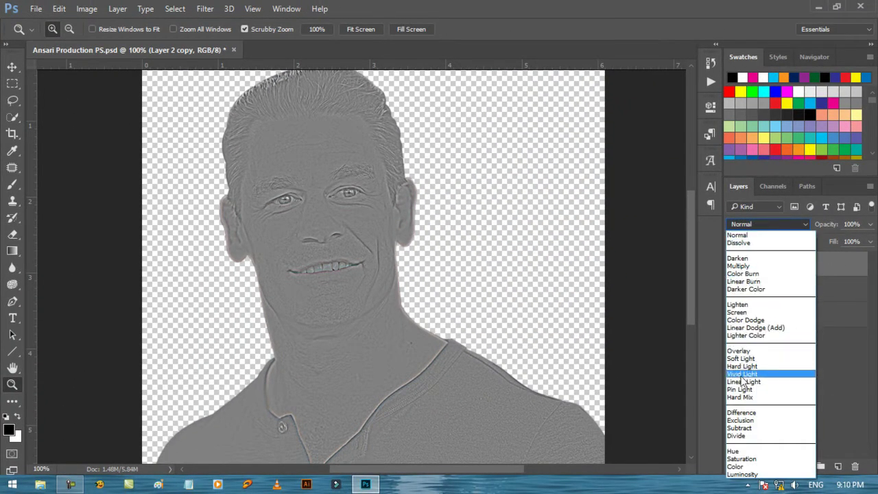
pyautogui.click(741, 376)
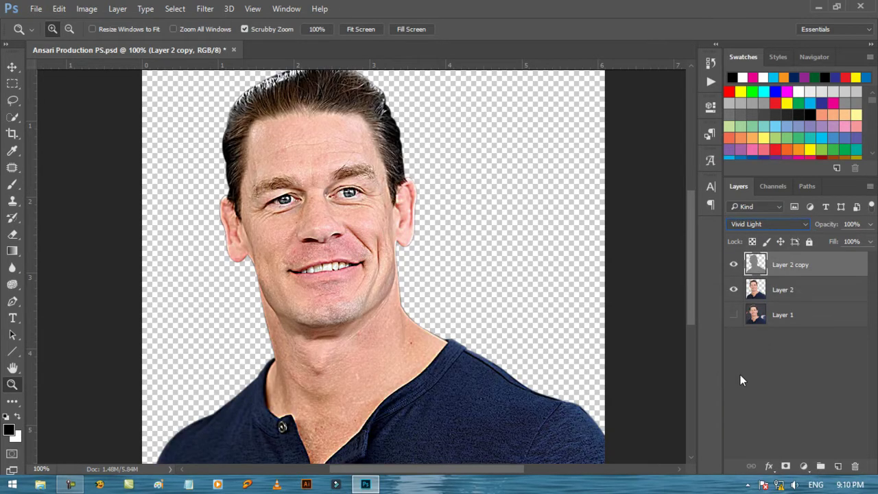
pyautogui.click(733, 268)
pyautogui.click(734, 267)
pyautogui.click(733, 268)
pyautogui.click(733, 264)
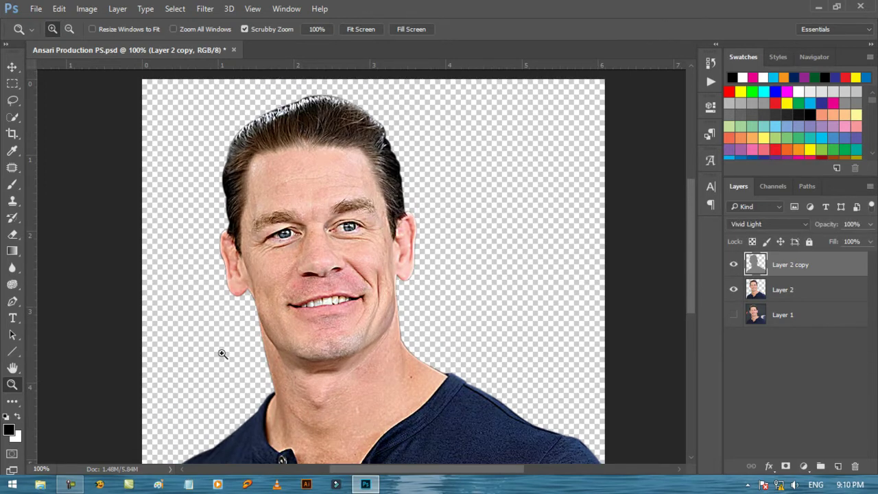
# Zoom in on the face, then magnify the mouth area to 400%.
pyautogui.click(334, 281)
pyautogui.click(260, 296)
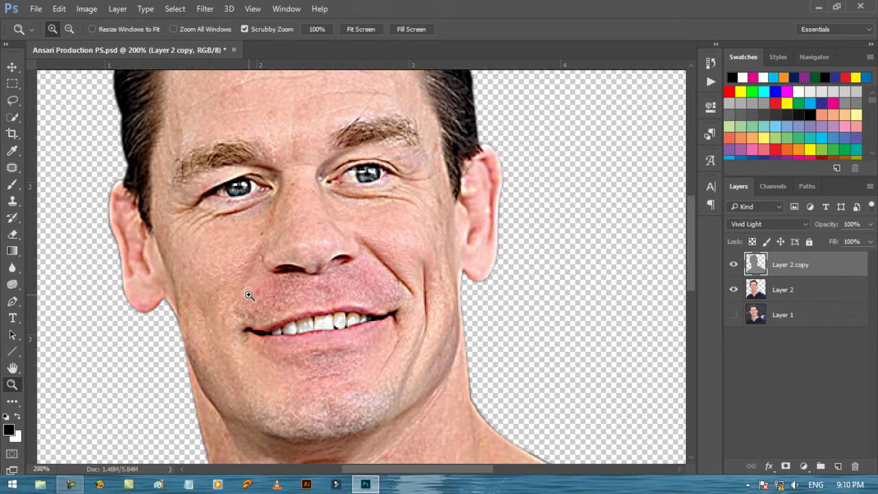
pyautogui.moveTo(693, 273); pyautogui.dragTo(693, 329)
pyautogui.click(304, 239)
pyautogui.click(304, 238)
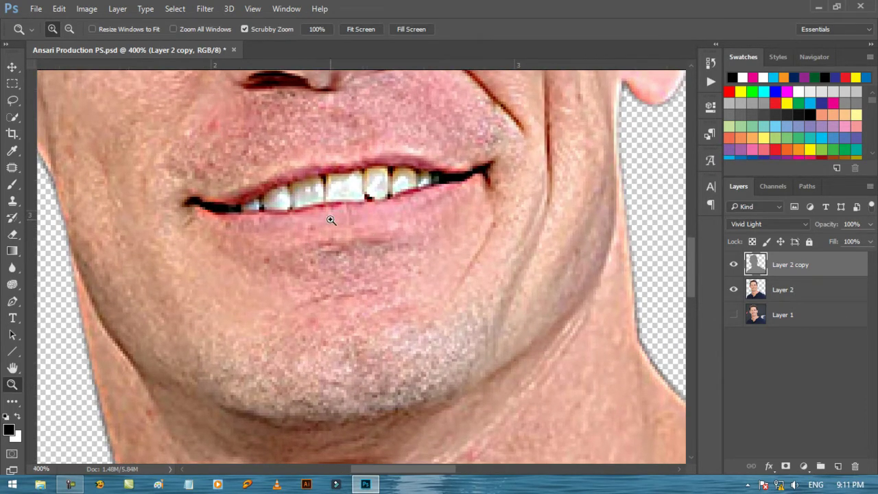
pyautogui.moveTo(692, 274); pyautogui.dragTo(694, 265)
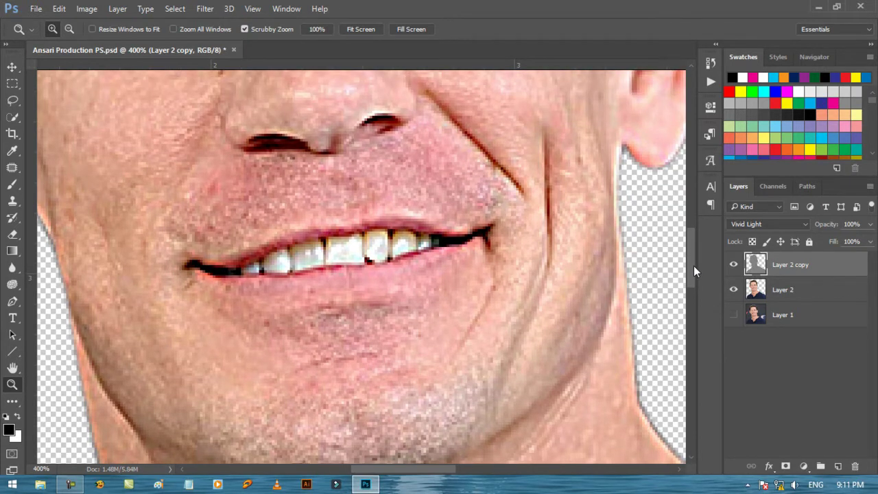
# Lower Layer 2 copy's opacity to 60%.
pyautogui.click(870, 226)
pyautogui.moveTo(868, 239); pyautogui.dragTo(848, 242)
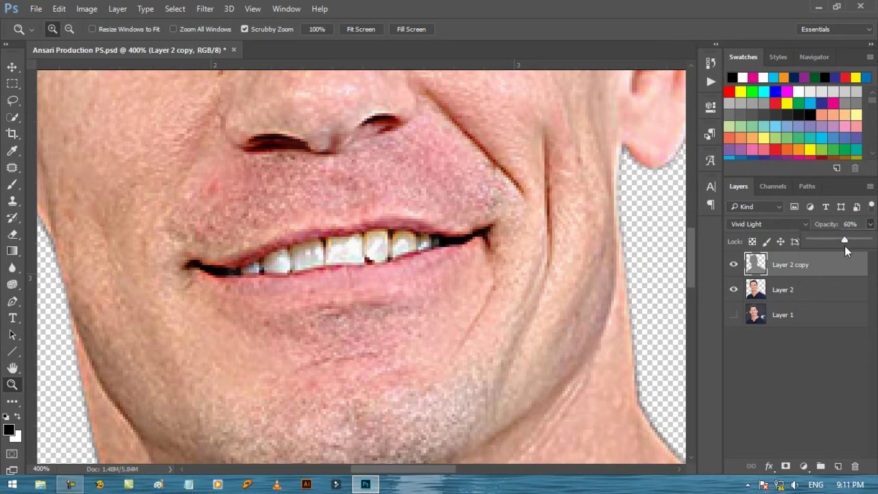
pyautogui.click(839, 272)
pyautogui.moveTo(691, 274); pyautogui.dragTo(685, 180)
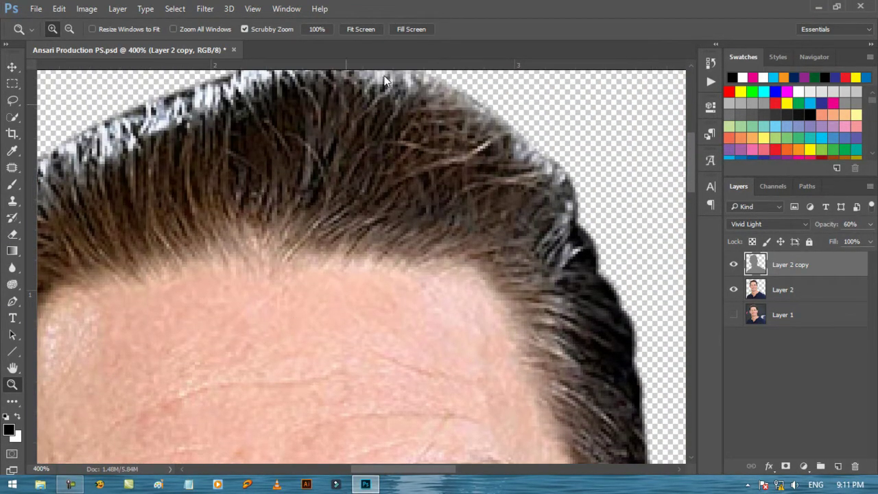
# Fit the image to the window and toggle Layer 2 copy off and on to compare the sharpening.
pyautogui.click(366, 30)
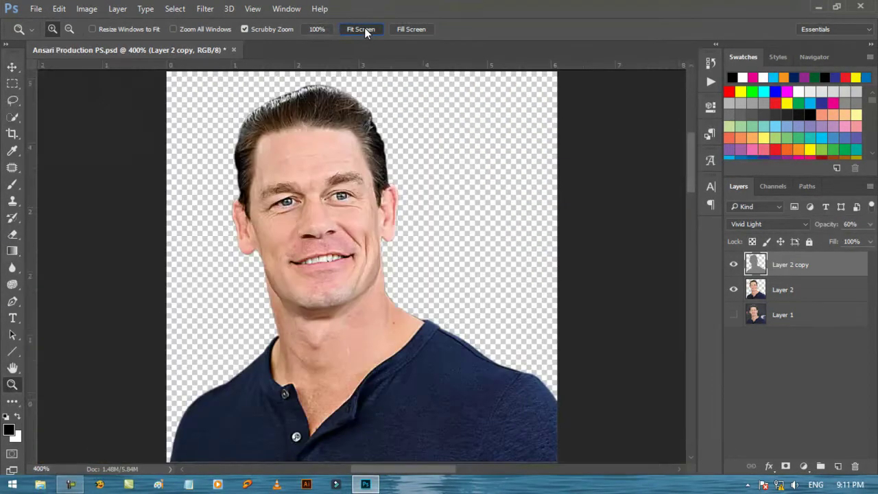
pyautogui.click(733, 266)
pyautogui.click(733, 266)
pyautogui.click(733, 266)
pyautogui.click(733, 267)
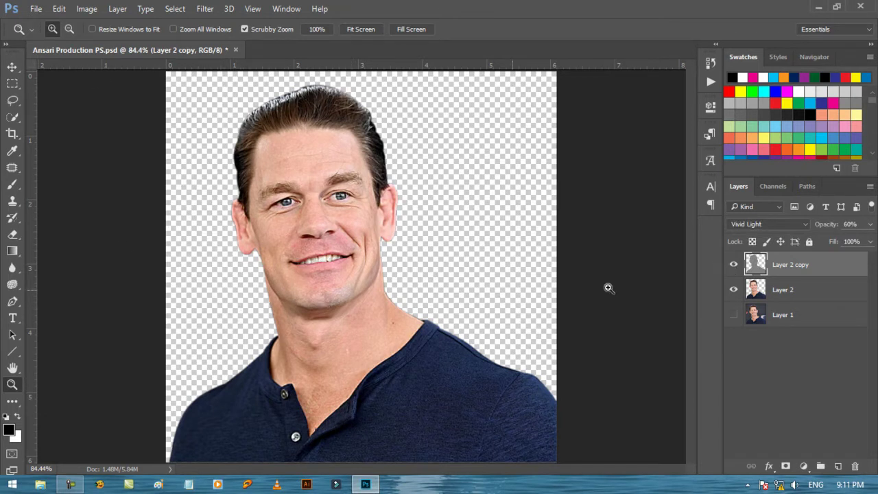
# Merge Layer 2 with Layer 2 copy, duplicate it as Layer 2 copy 2, and hide Layer 2 copy.
pyautogui.keyDown('ctrl'); pyautogui.click(796, 289); pyautogui.keyUp('ctrl')
pyautogui.hotkey('ctrl', 'e')
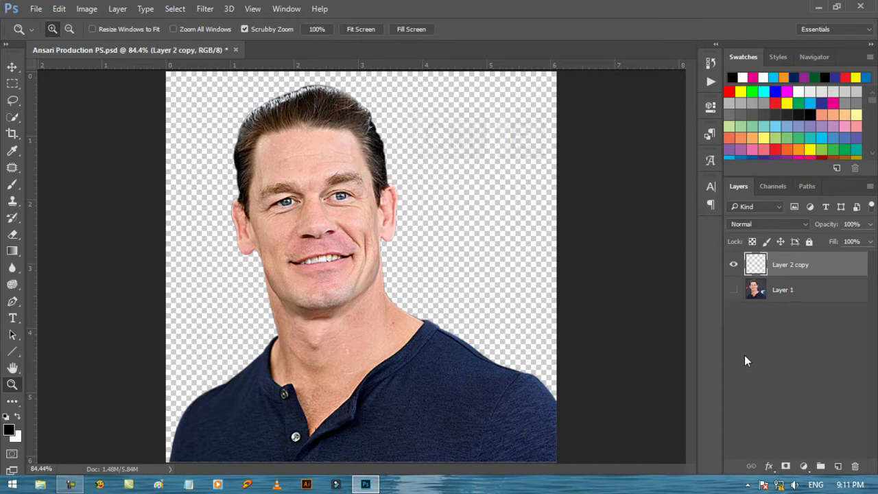
pyautogui.moveTo(827, 267); pyautogui.dragTo(837, 465)
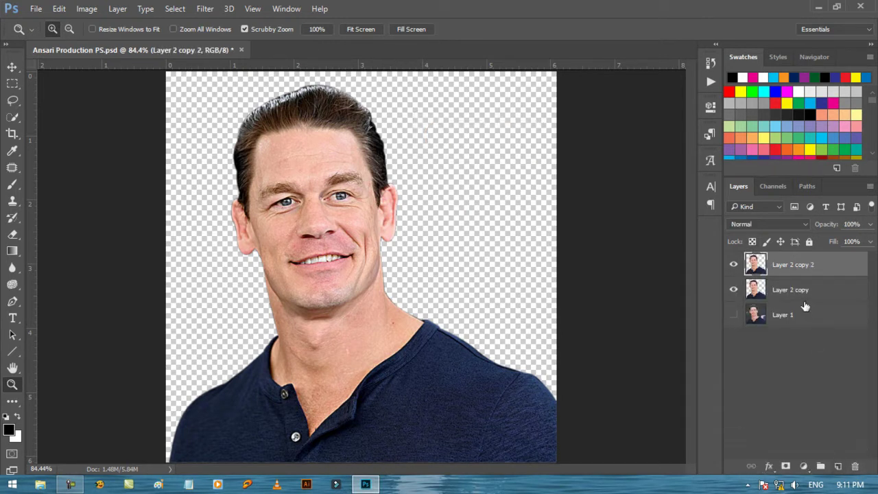
pyautogui.click(734, 290)
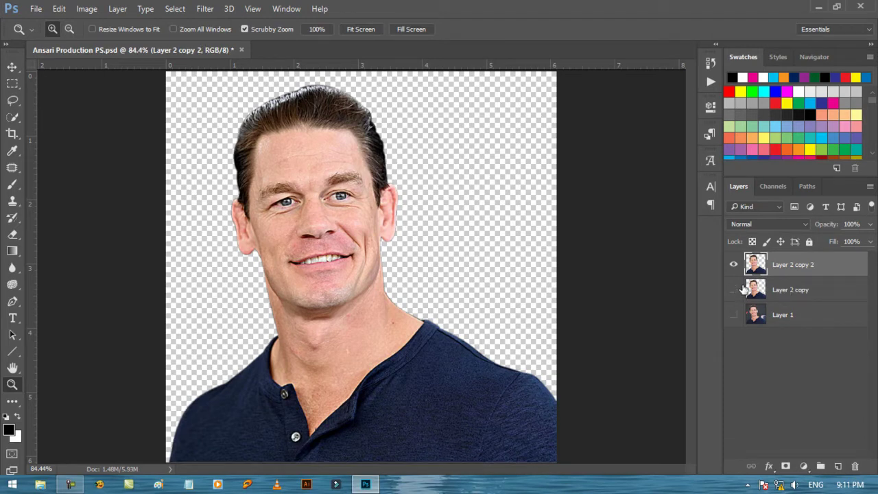
pyautogui.click(36, 10)
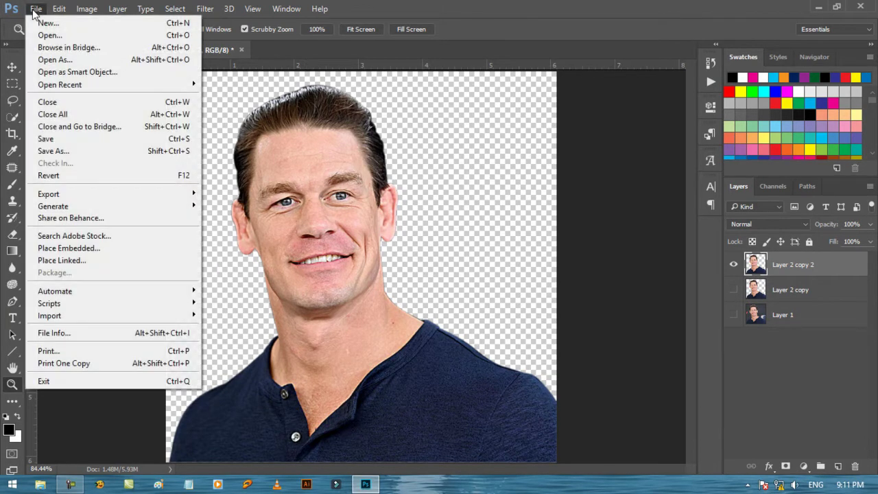
# Save the document, then launch the Camera Raw Filter on Layer 2 copy 2.
pyautogui.click(55, 140)
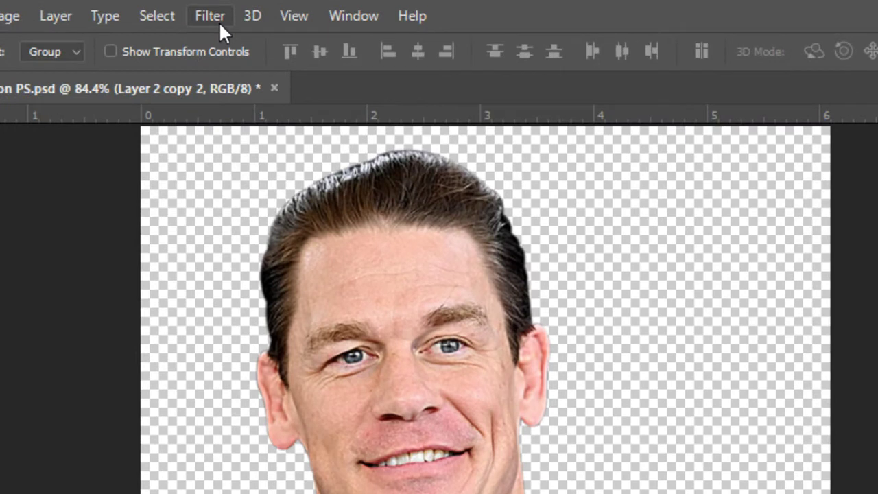
pyautogui.click(219, 22)
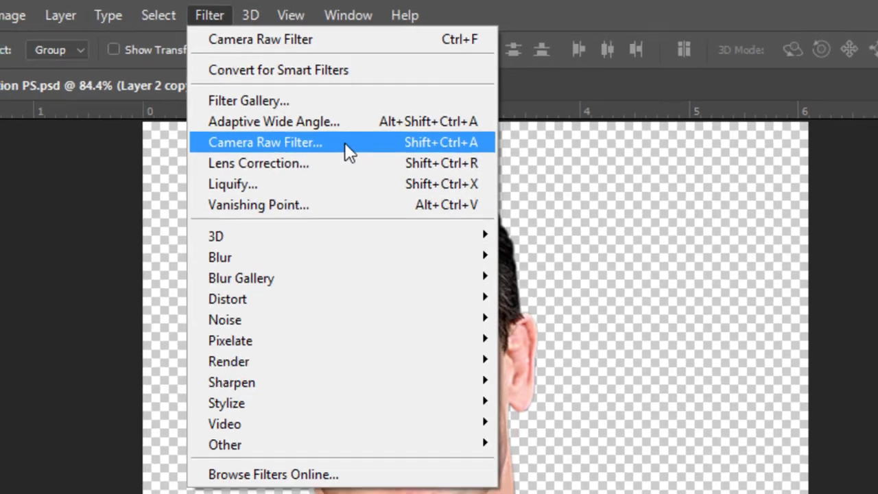
pyautogui.click(349, 146)
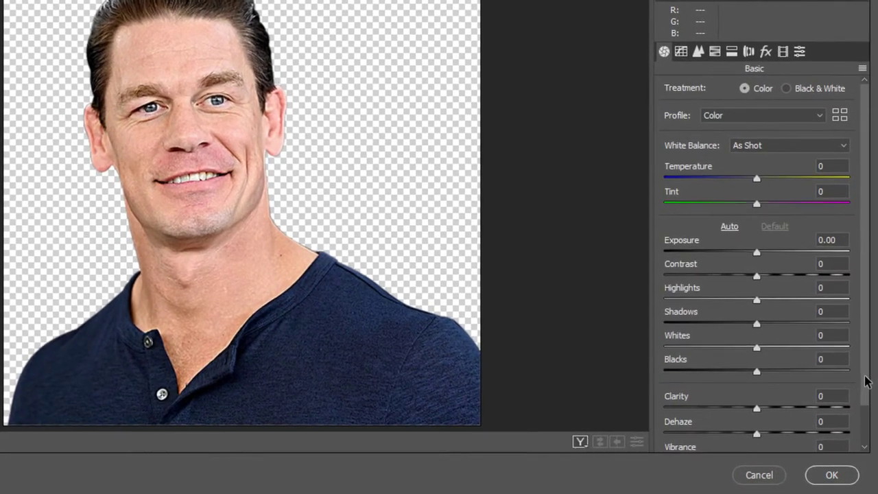
# In the Basic panel, set Saturation to +50 and Vibrance to 25, checking the face in the preview.
pyautogui.scroll(-2, 869, 388)
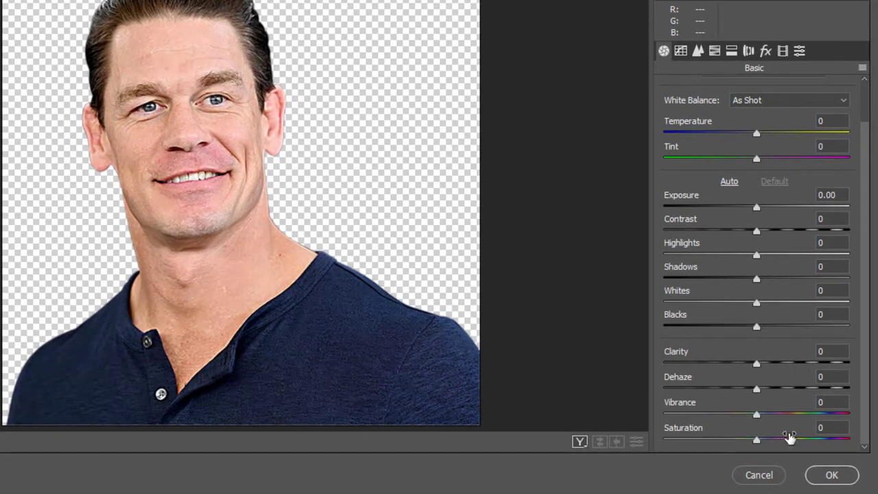
pyautogui.moveTo(759, 445); pyautogui.dragTo(804, 441)
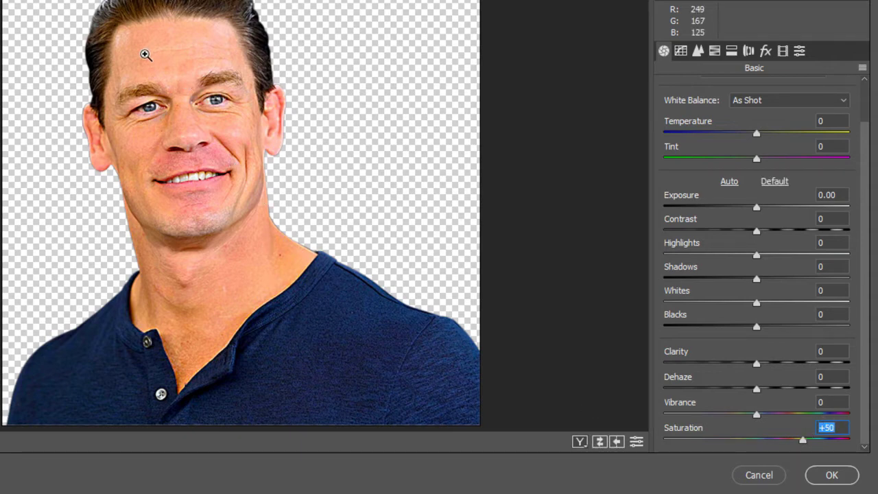
pyautogui.click(147, 53)
pyautogui.click(177, 173)
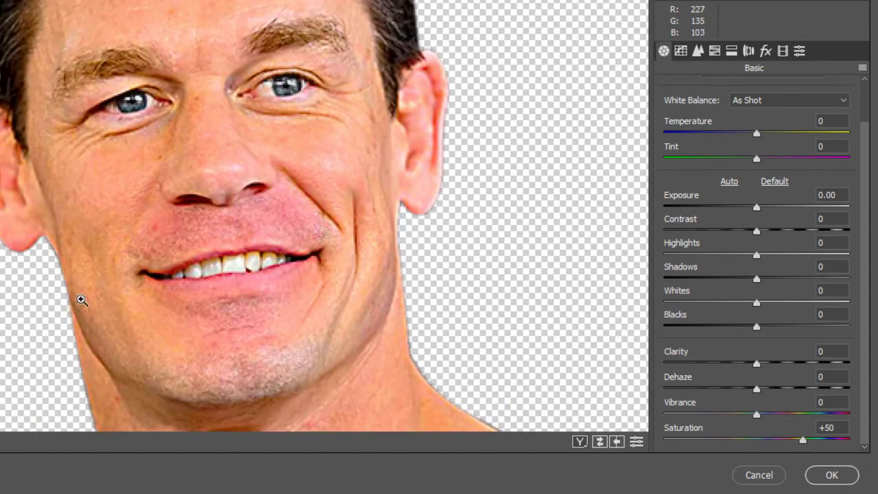
pyautogui.hotkey('ctrl', '-')
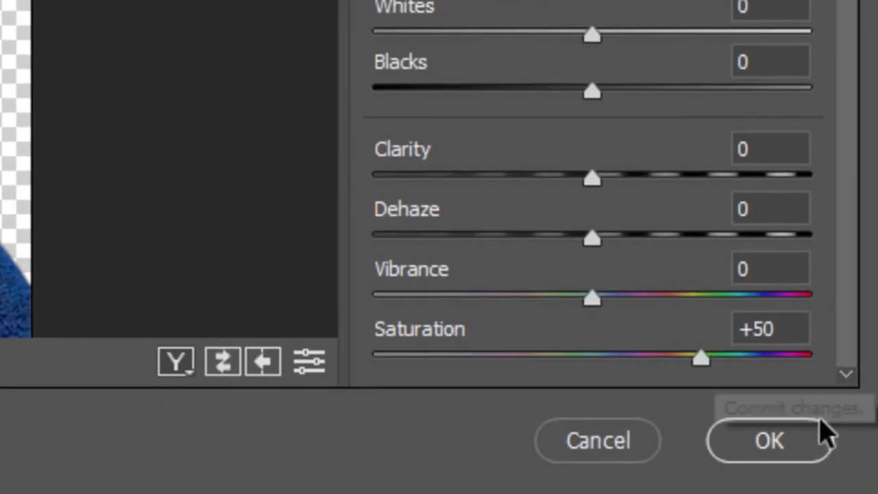
pyautogui.click(593, 302)
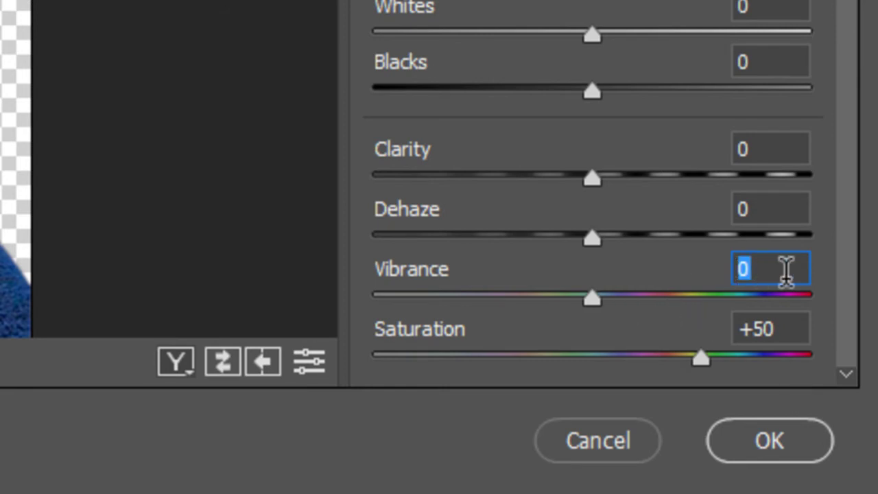
pyautogui.click(778, 332)
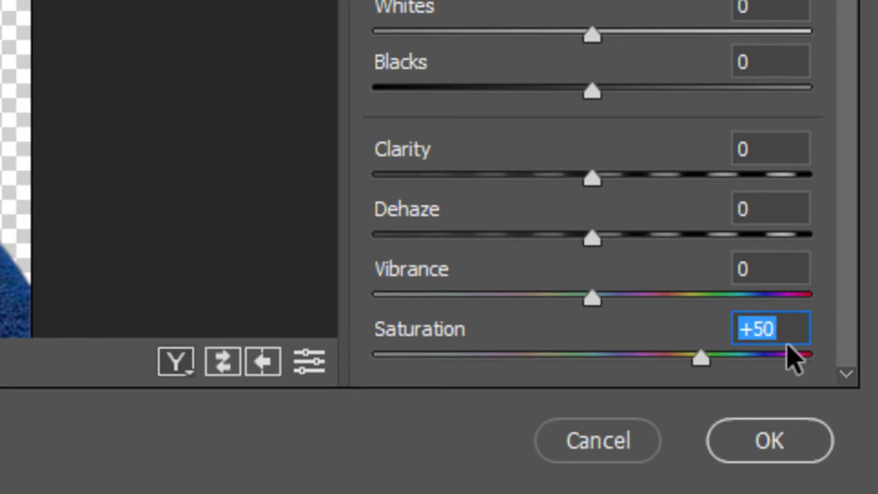
pyautogui.click(757, 270)
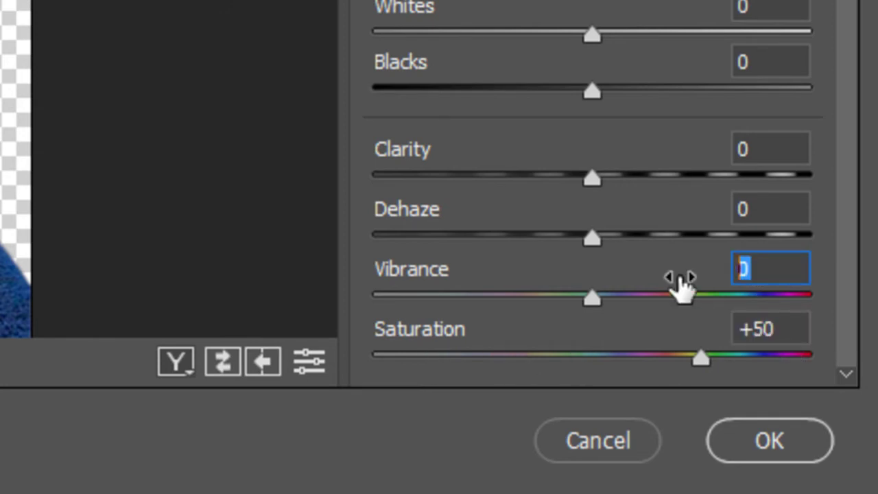
pyautogui.write('25')
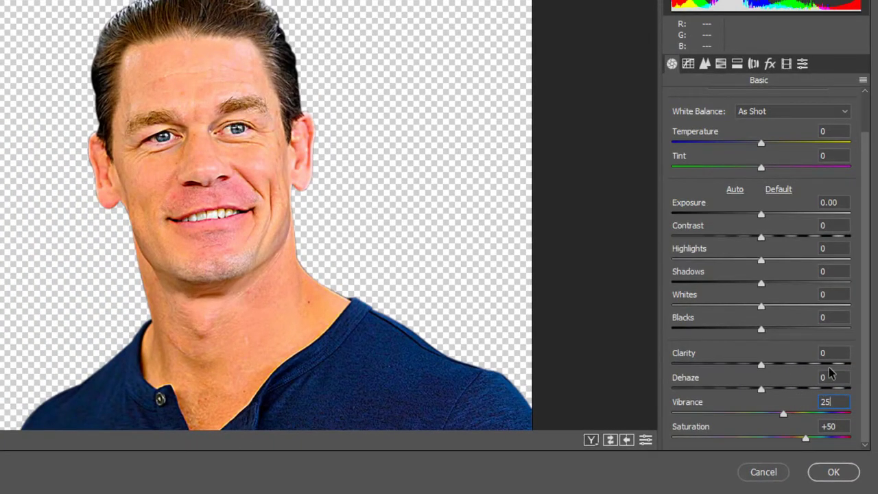
# Commit Vibrance at +25, raise Clarity to +10, and inspect the face close up before returning to full view.
pyautogui.click(832, 353)
pyautogui.moveTo(765, 367); pyautogui.dragTo(769, 386)
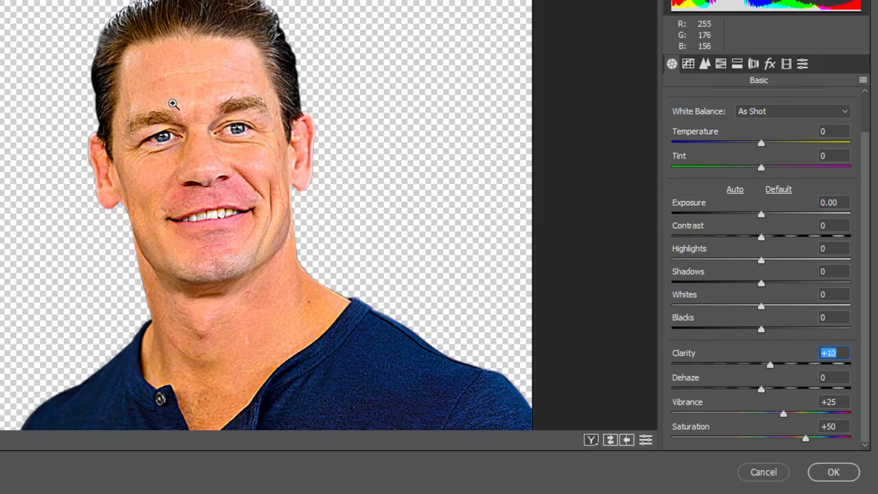
pyautogui.click(175, 101)
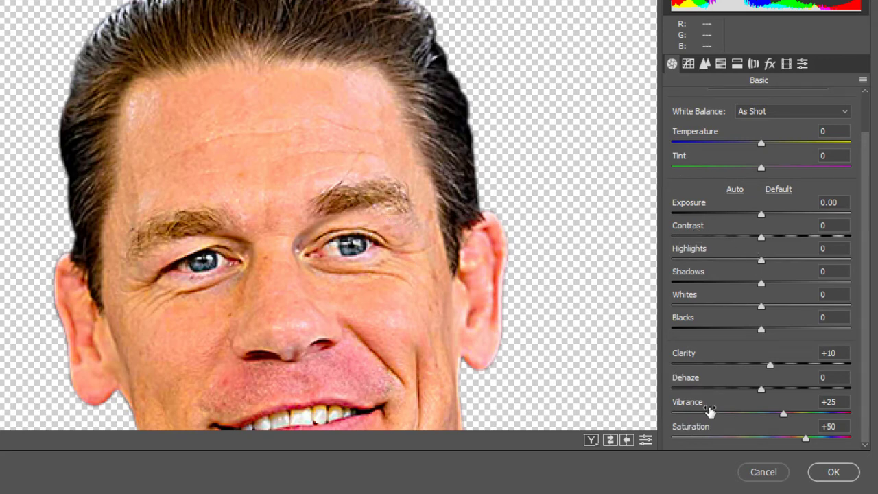
pyautogui.moveTo(325, 232); pyautogui.dragTo(299, 112)
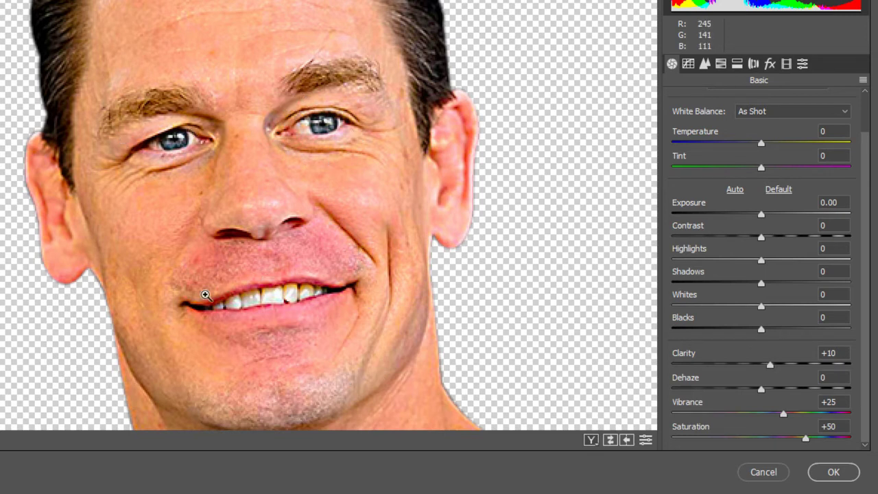
pyautogui.rightClick(242, 276)
pyautogui.click(257, 275)
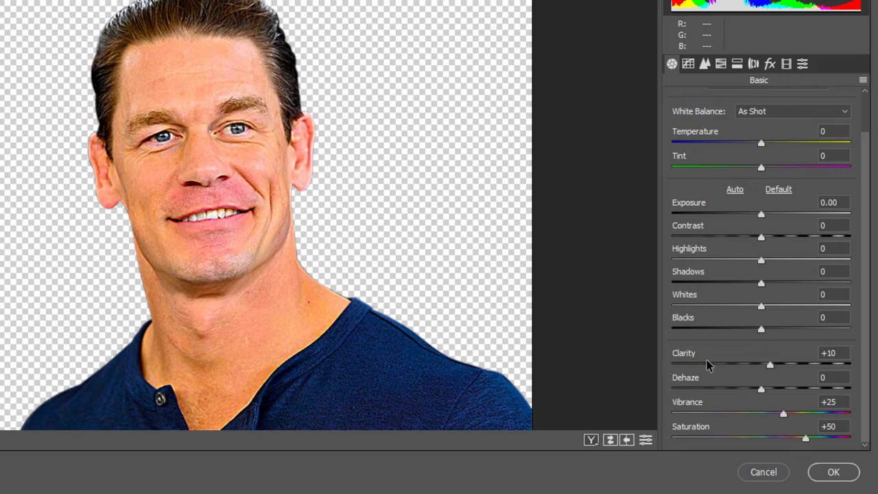
# Set the Blacks slider to -50 and the Whites slider to -50 in the Basic panel.
pyautogui.click(761, 329)
pyautogui.moveTo(761, 331); pyautogui.dragTo(850, 333)
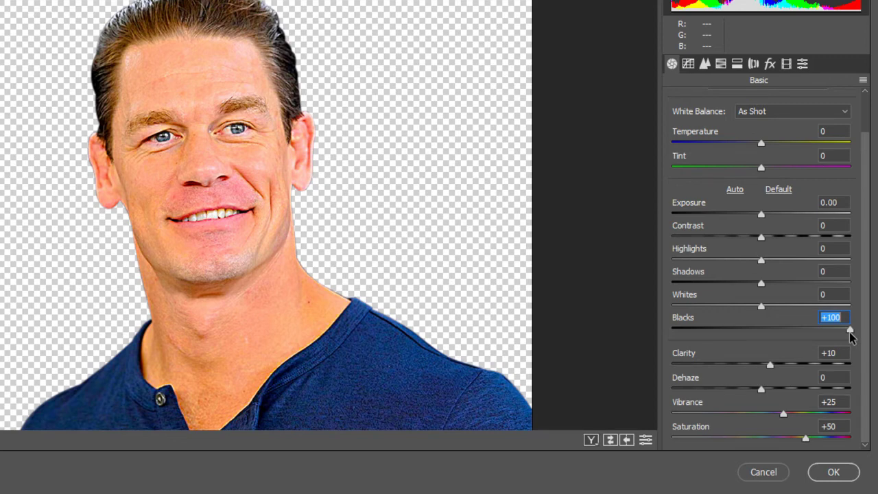
pyautogui.moveTo(850, 332); pyautogui.dragTo(716, 334)
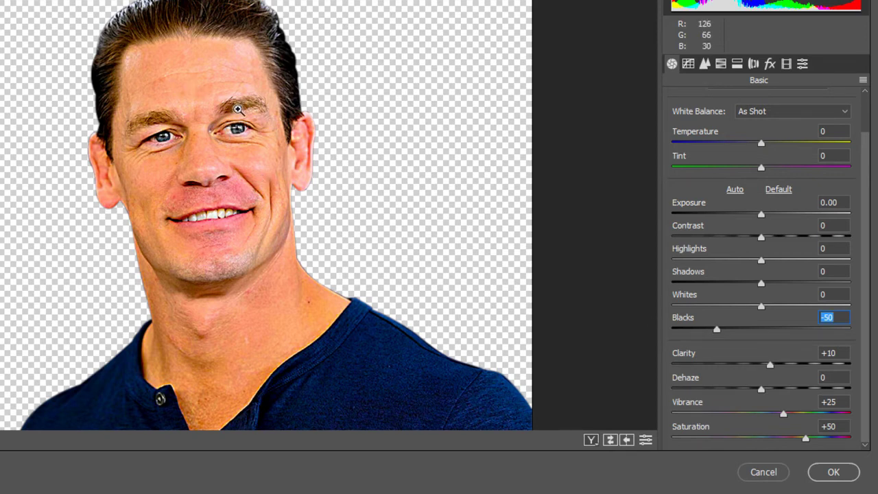
pyautogui.moveTo(761, 306); pyautogui.dragTo(716, 310)
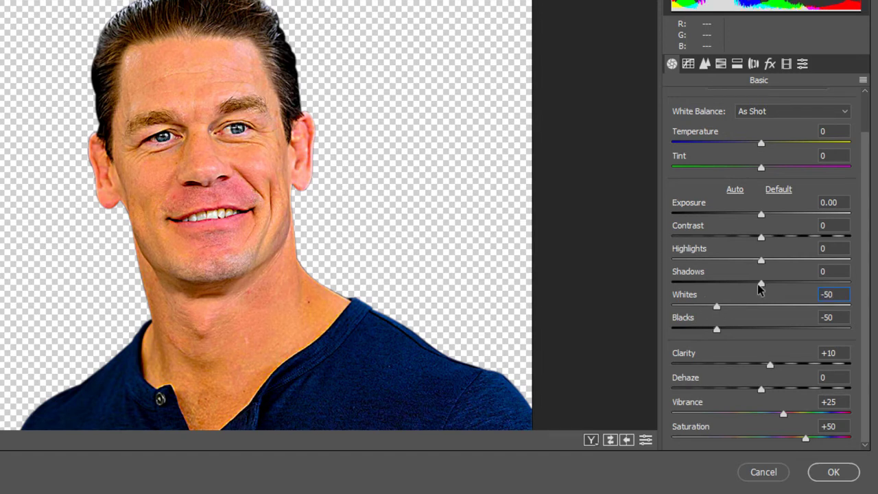
# Pull the Shadows slider down, then settle it at -60.
pyautogui.moveTo(761, 285); pyautogui.dragTo(666, 288)
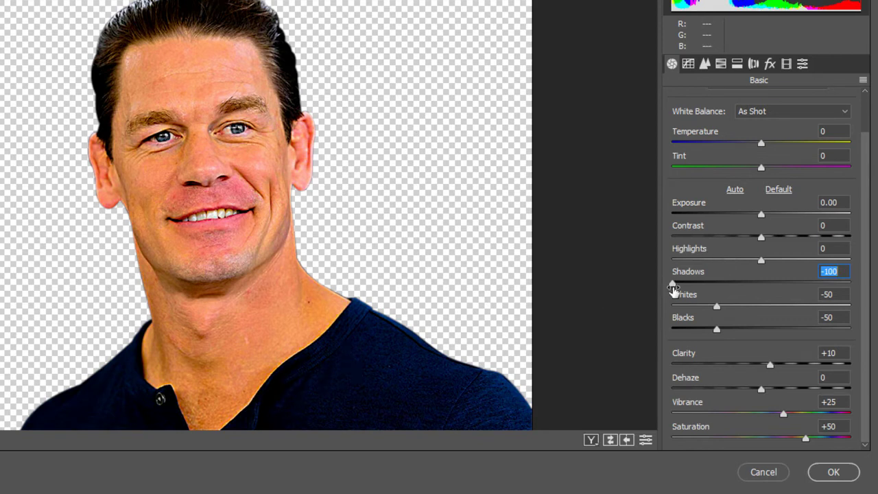
pyautogui.moveTo(673, 285); pyautogui.dragTo(709, 284)
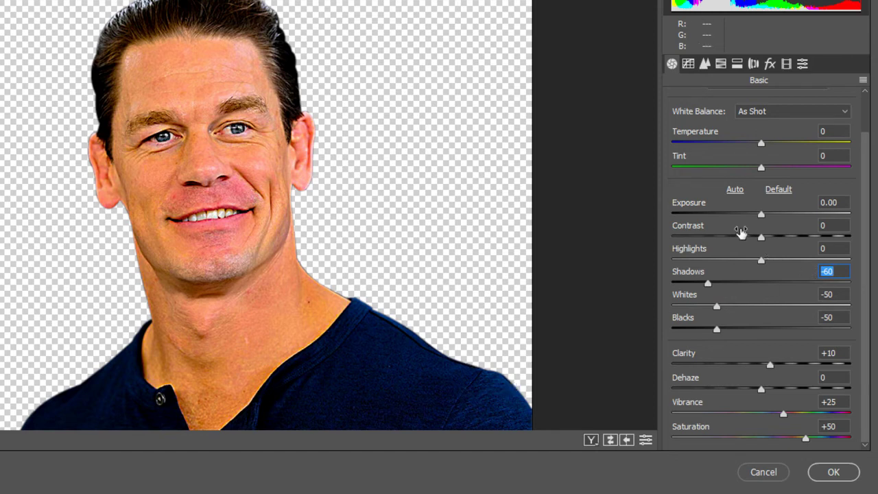
pyautogui.click(829, 250)
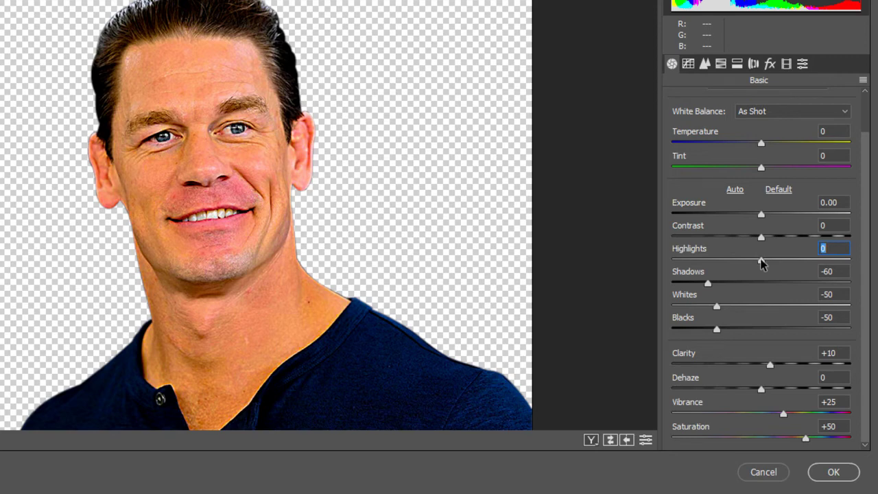
# Set Highlights to -10 and Contrast to +10, then inspect the face at 100% zoom.
pyautogui.moveTo(760, 260); pyautogui.dragTo(811, 265)
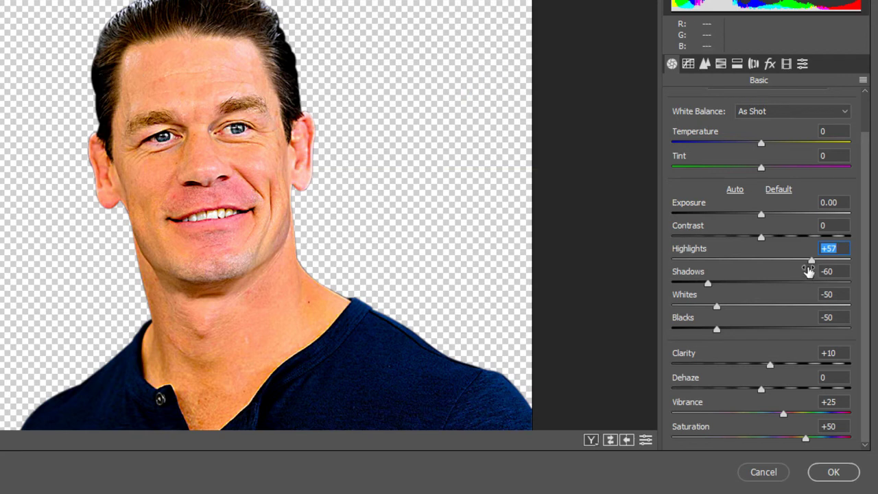
pyautogui.moveTo(811, 262); pyautogui.dragTo(753, 269)
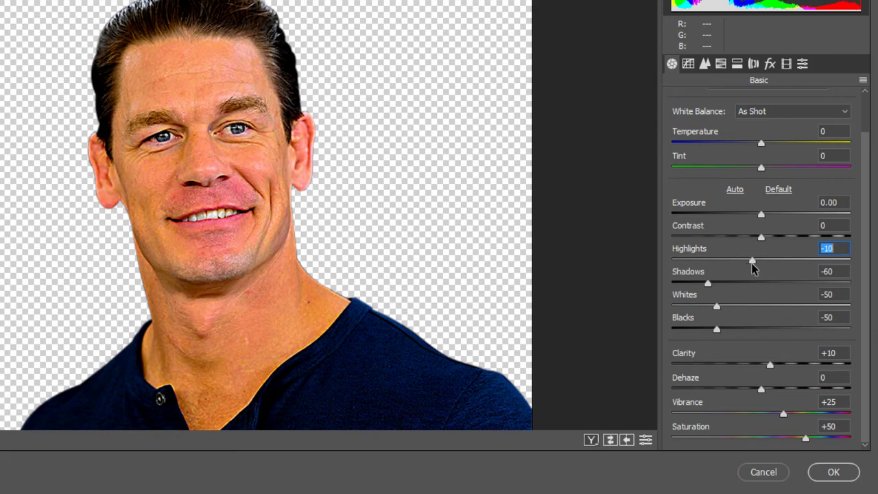
pyautogui.moveTo(761, 237)
pyautogui.mouseDown()
pyautogui.moveTo(753, 240)
pyautogui.moveTo(773, 240)
pyautogui.moveTo(757, 240)
pyautogui.mouseUp()
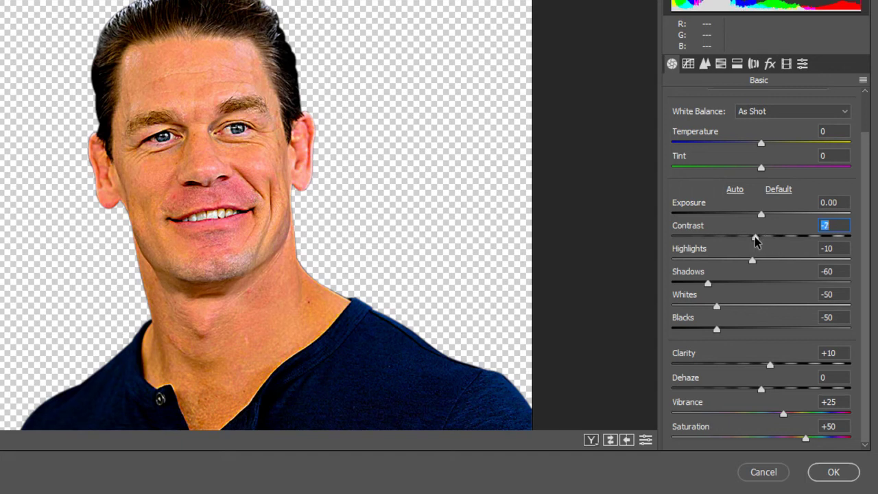
pyautogui.moveTo(755, 240); pyautogui.dragTo(770, 240)
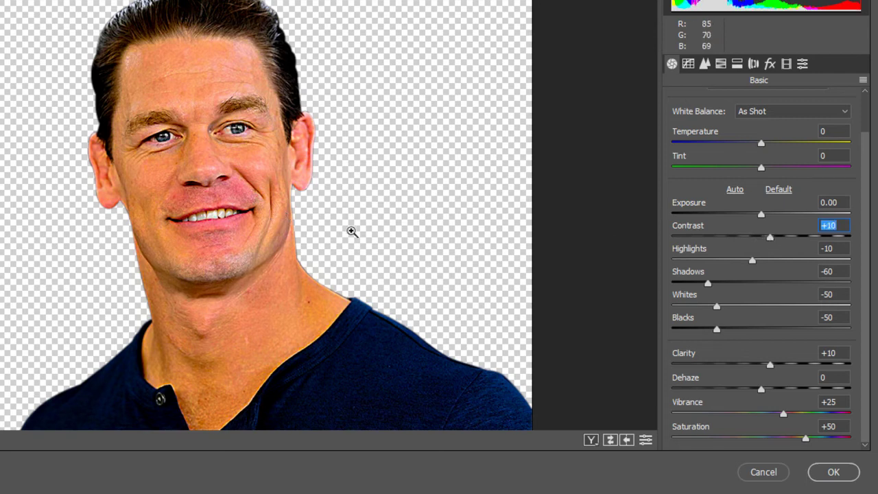
pyautogui.click(195, 194)
pyautogui.click(195, 194)
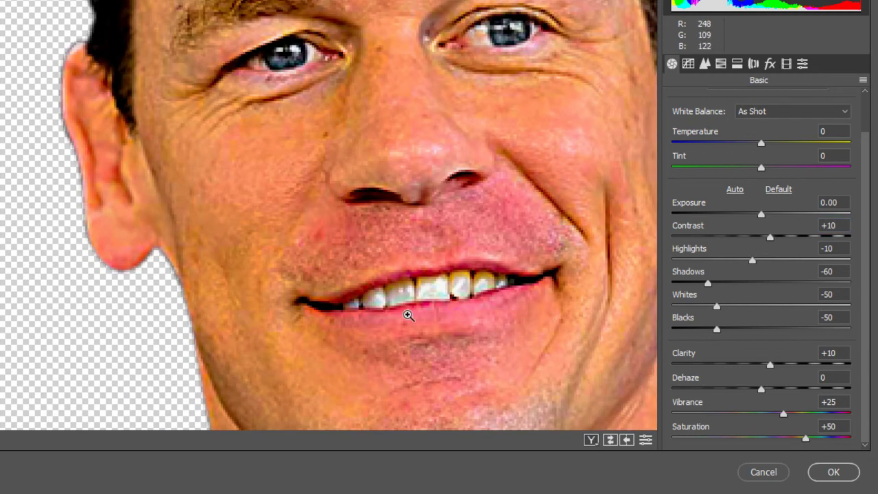
pyautogui.rightClick(555, 127)
pyautogui.click(585, 111)
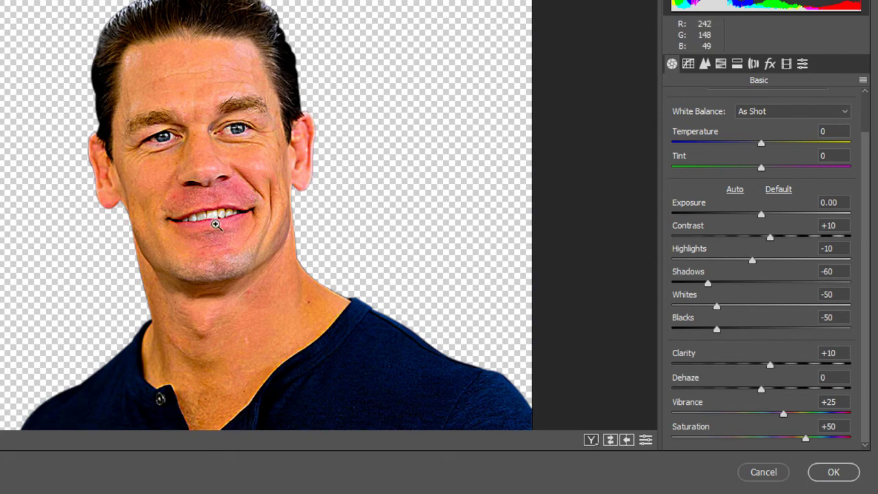
pyautogui.hotkey('ctrl', '-')
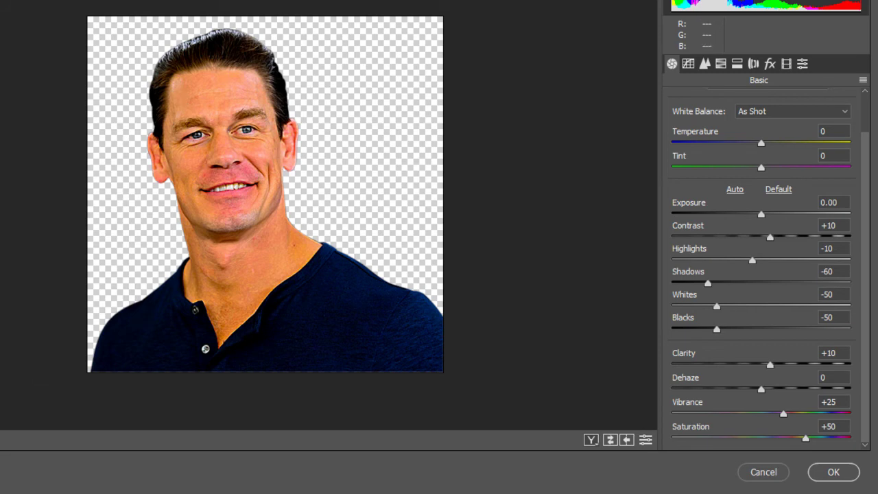
pyautogui.click(245, 232)
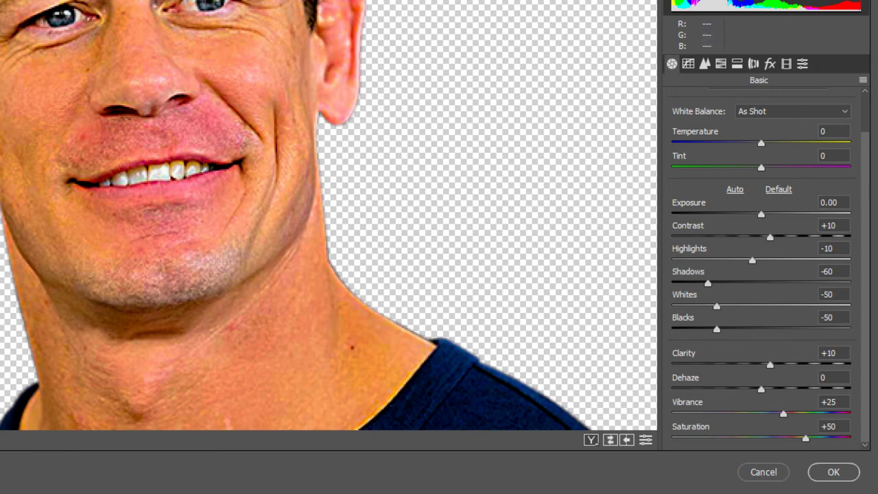
pyautogui.hotkey('ctrl', '0')
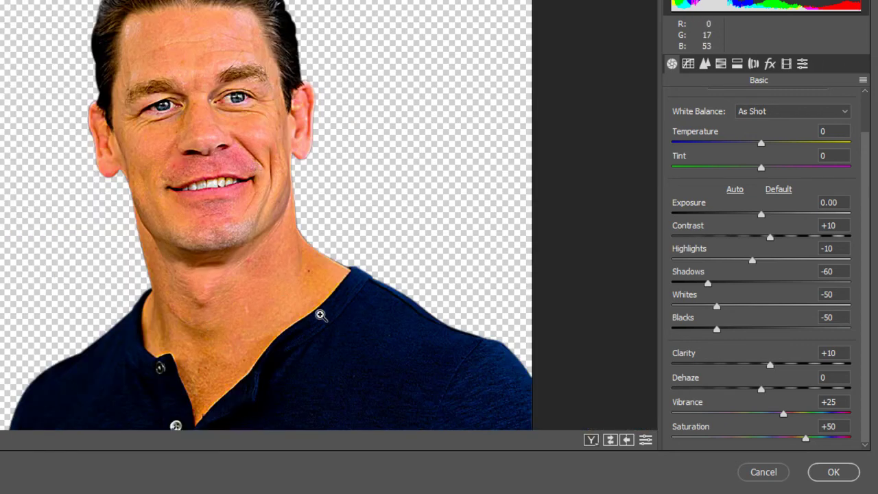
# In HSL Adjustments on the Hue panel, set the Reds slider to +60.
pyautogui.click(721, 65)
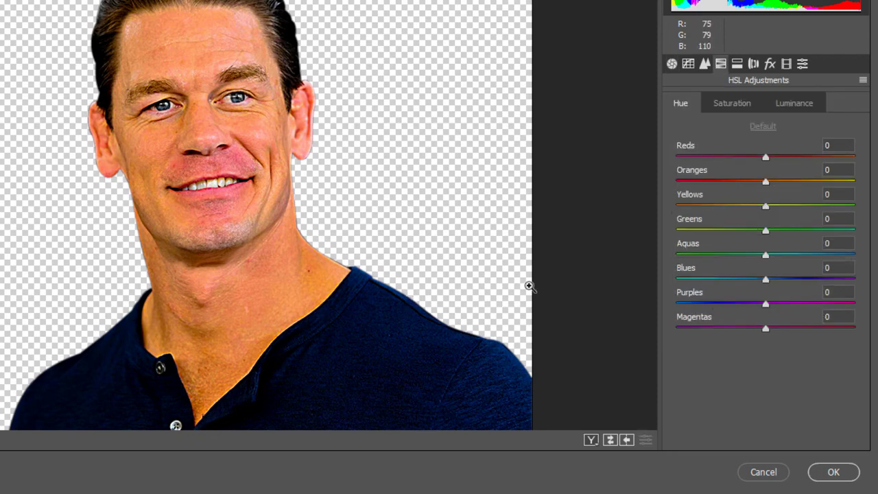
pyautogui.moveTo(765, 160); pyautogui.dragTo(813, 164)
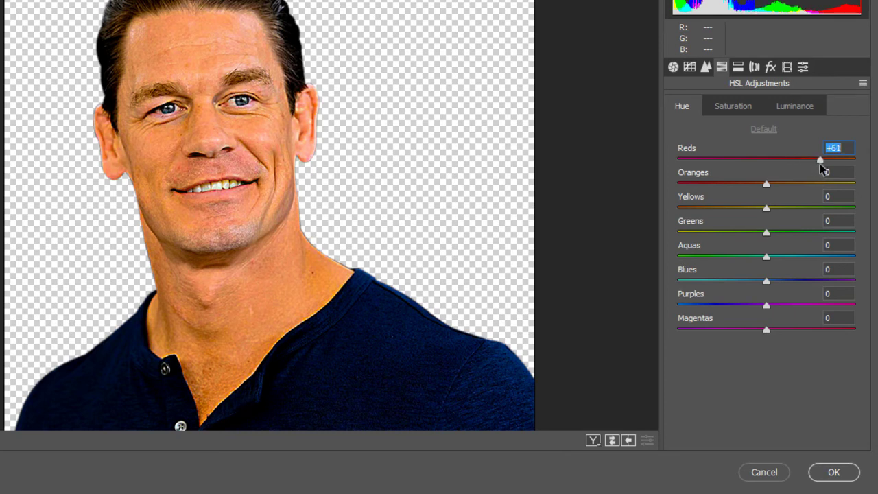
pyautogui.moveTo(823, 170); pyautogui.dragTo(821, 171)
pyautogui.moveTo(816, 160); pyautogui.dragTo(788, 162)
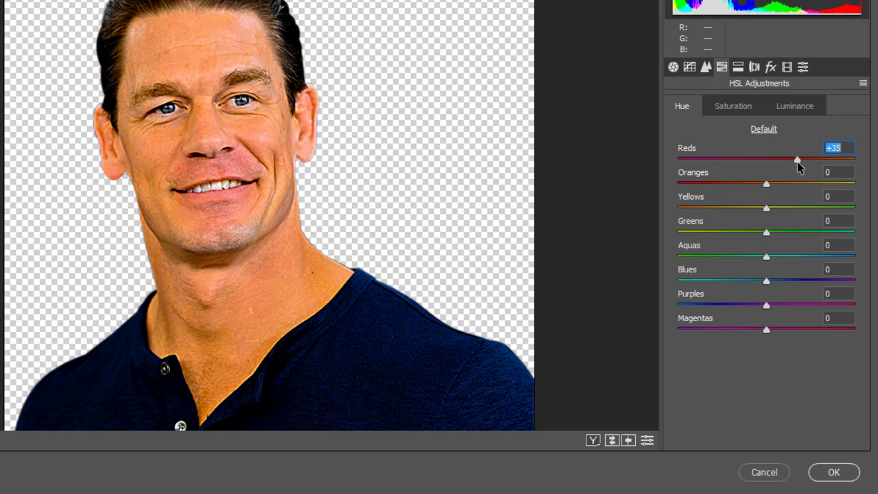
pyautogui.moveTo(797, 161); pyautogui.dragTo(800, 165)
pyautogui.moveTo(797, 163); pyautogui.dragTo(820, 167)
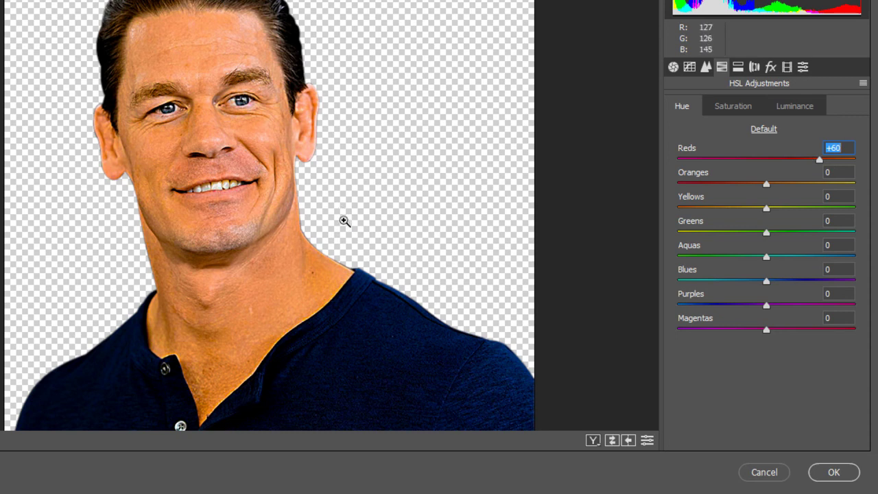
# Apply the Camera Raw grade, show Layer 2 copy, and toggle Layer 2 copy 2 to compare.
pyautogui.click(834, 473)
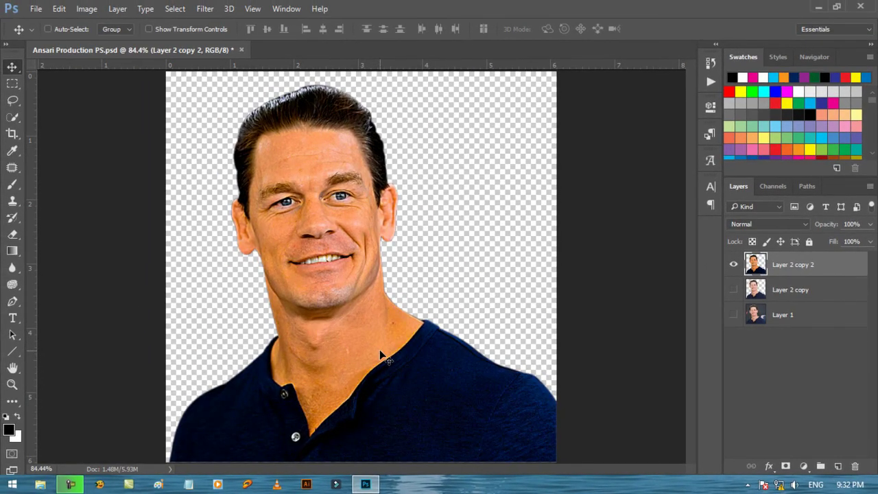
pyautogui.click(734, 289)
pyautogui.click(733, 264)
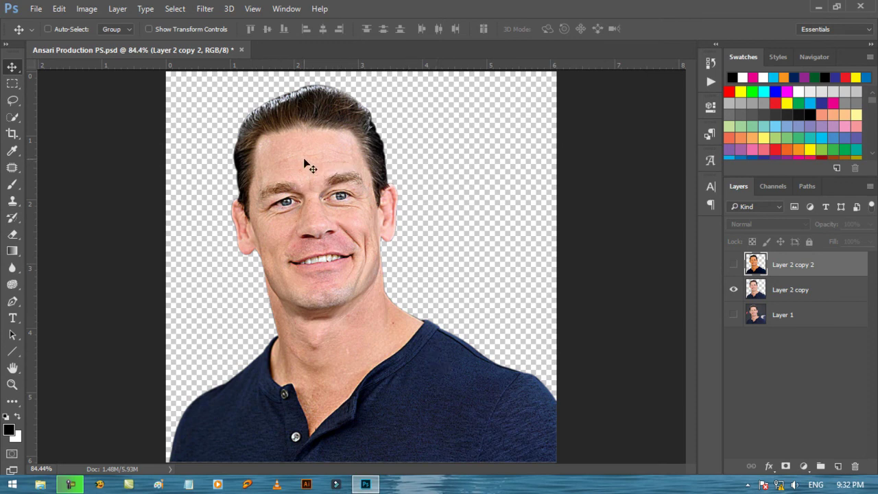
pyautogui.click(733, 264)
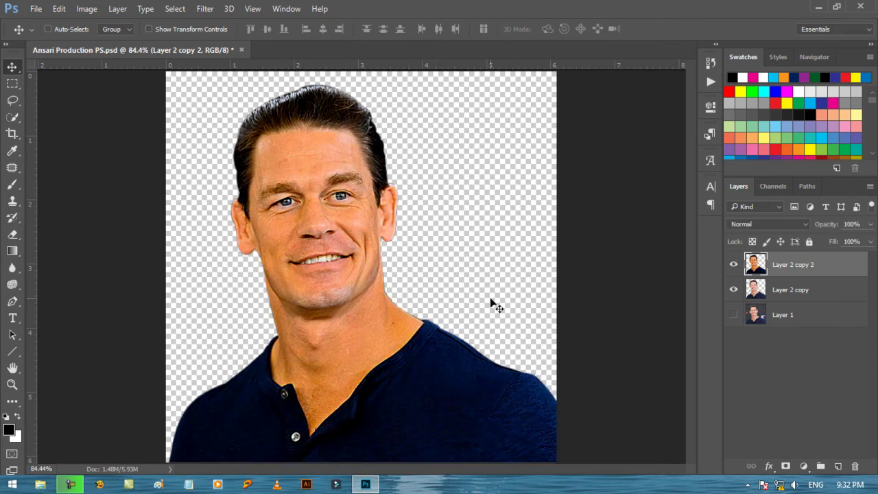